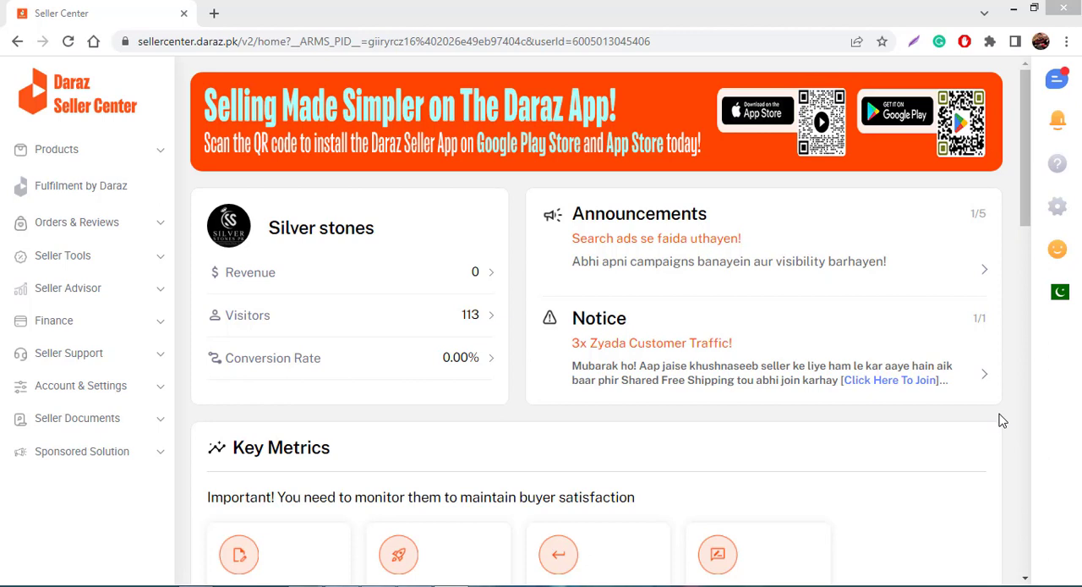
click(145, 42)
double_click(210, 43)
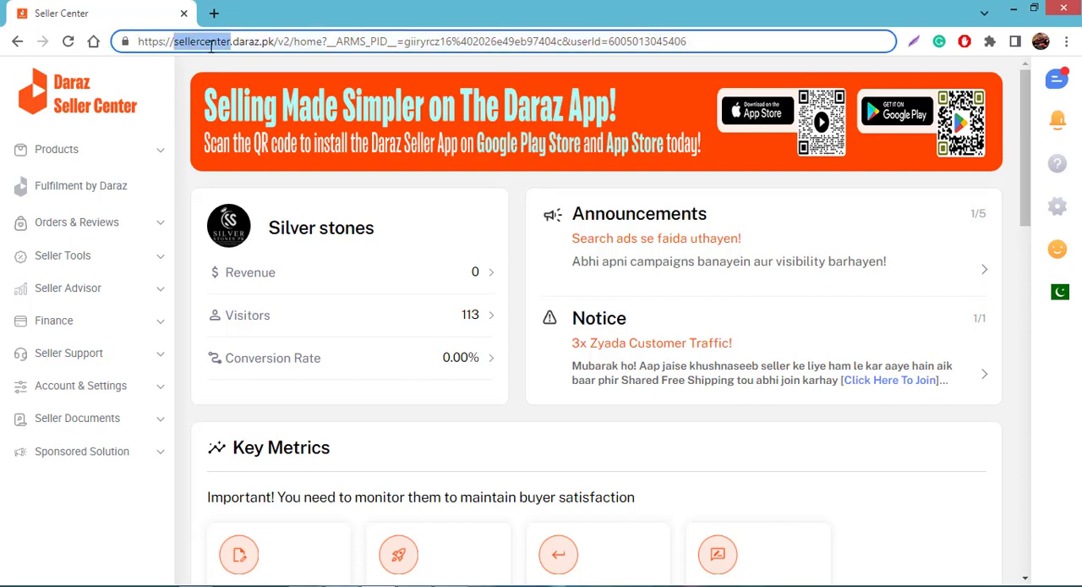
click(371, 191)
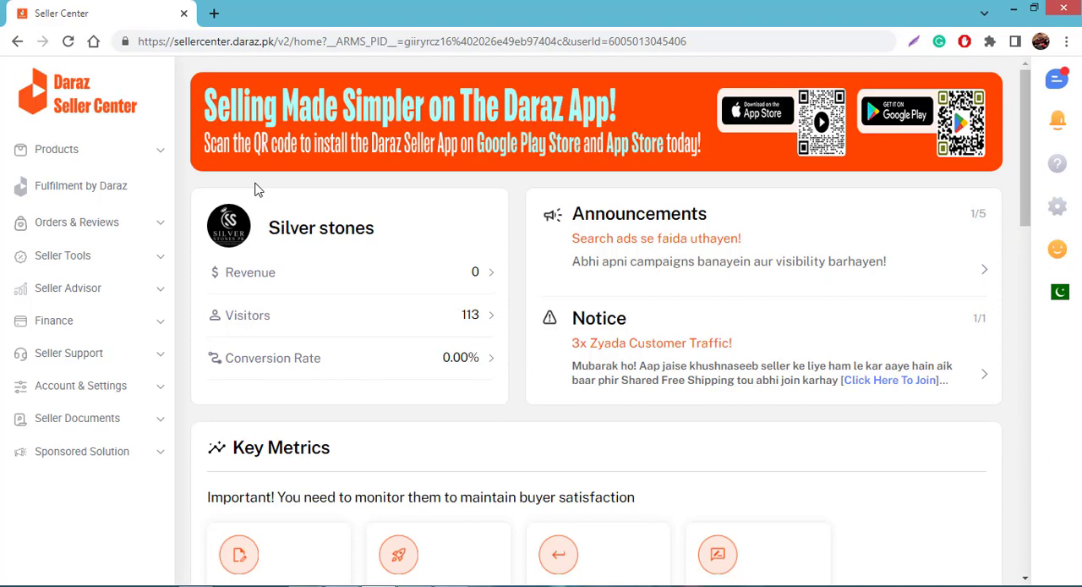
Start adding a new product and upload the ring photos from the daraz folder as its product images
click(161, 151)
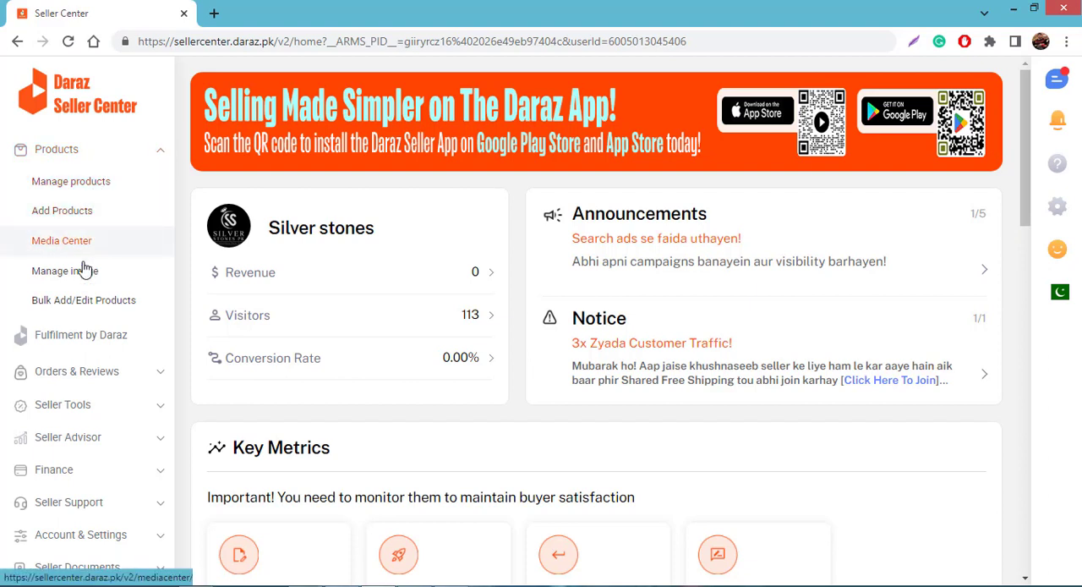
click(80, 215)
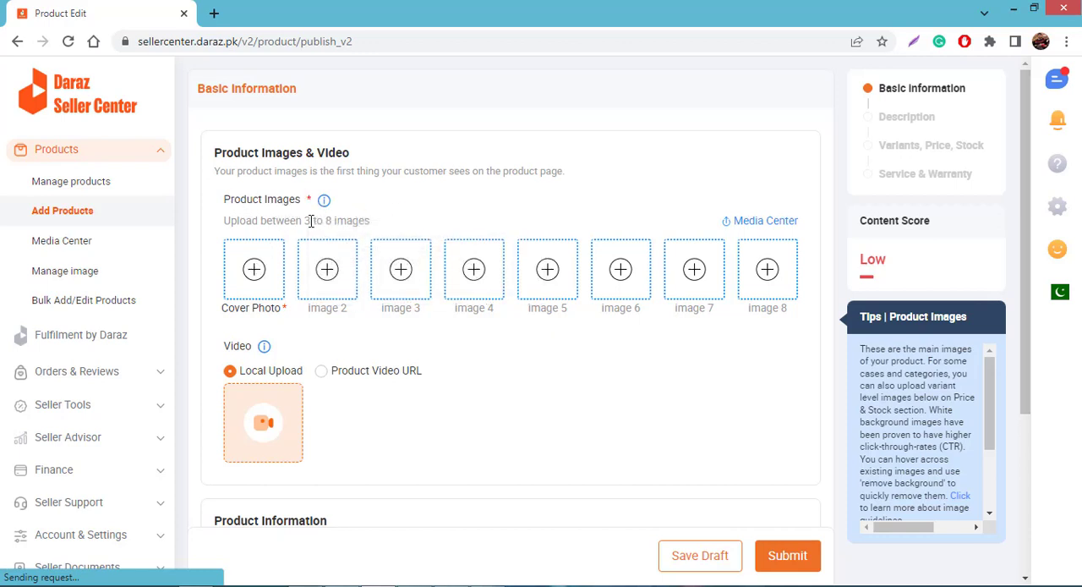
click(264, 265)
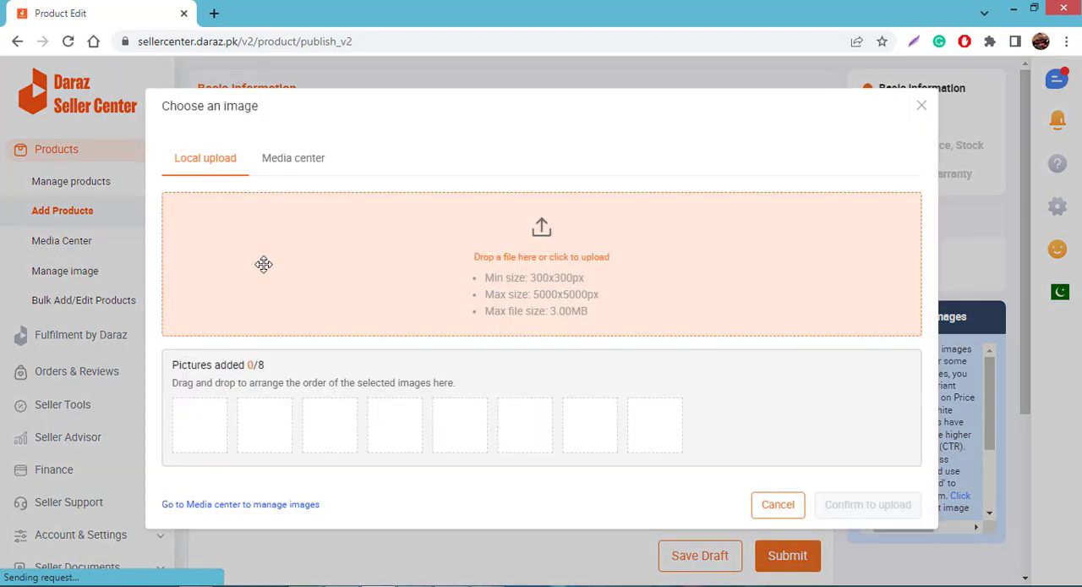
click(534, 266)
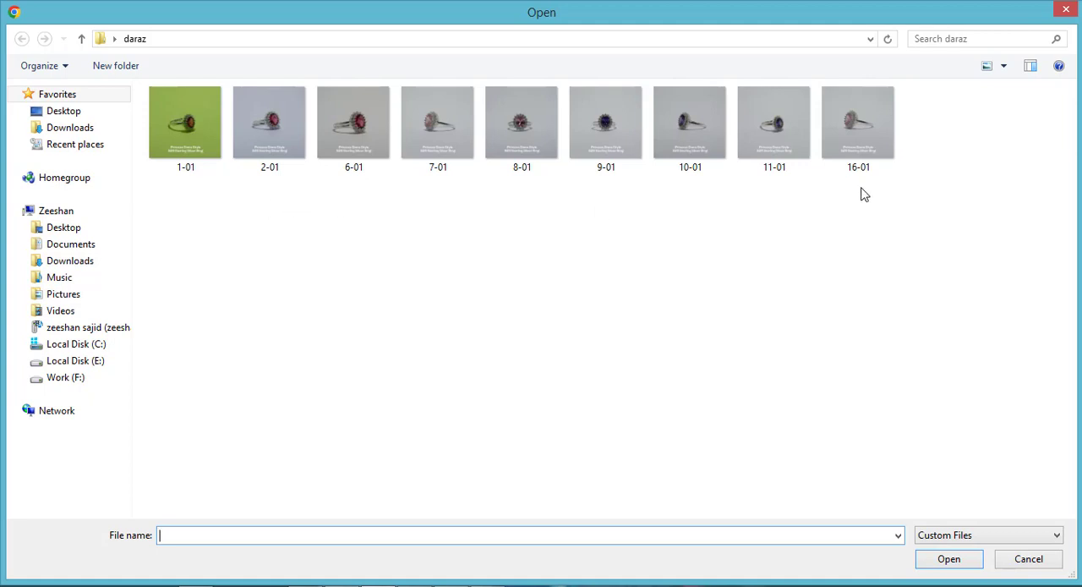
drag(862, 194, 184, 124)
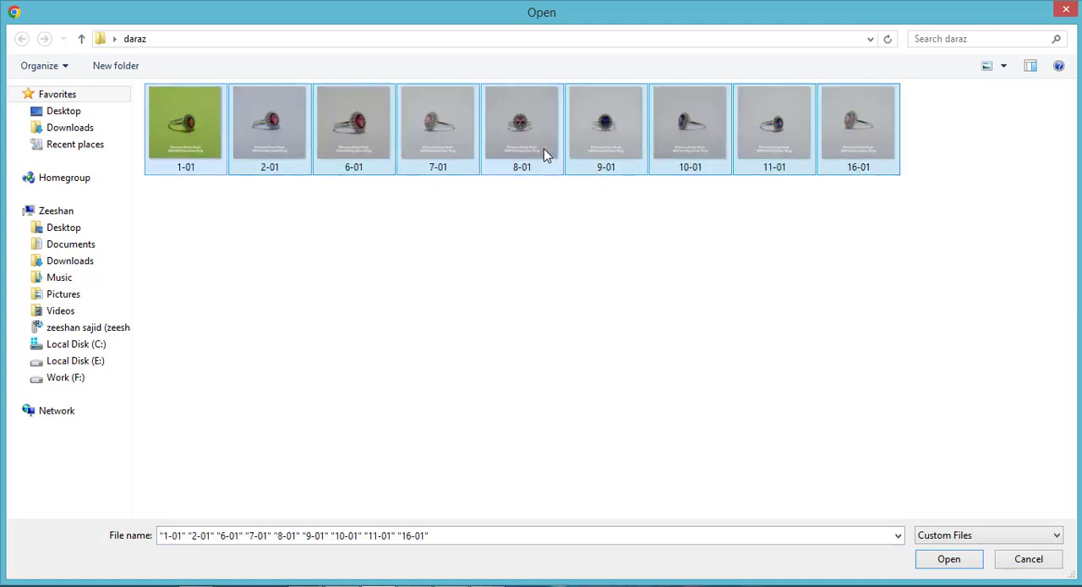
click(949, 559)
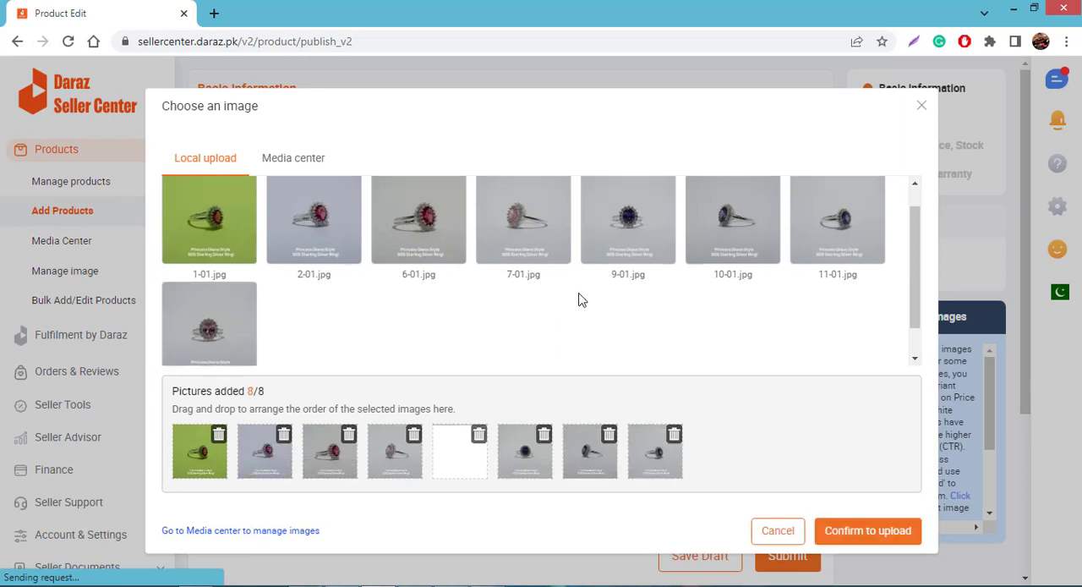
scroll(579, 299, down, 1)
scroll(580, 301, up, 1)
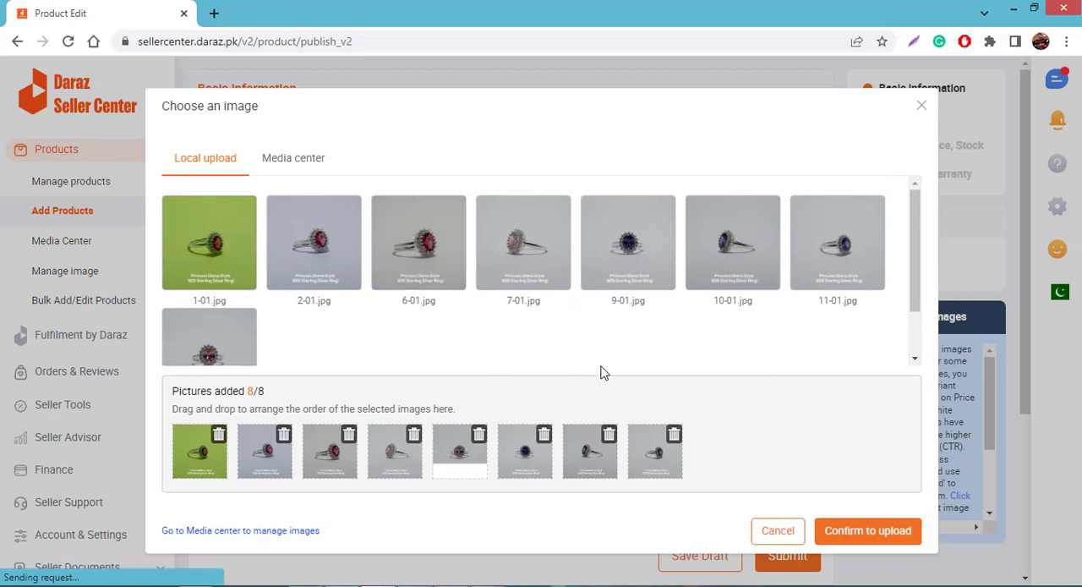
click(875, 531)
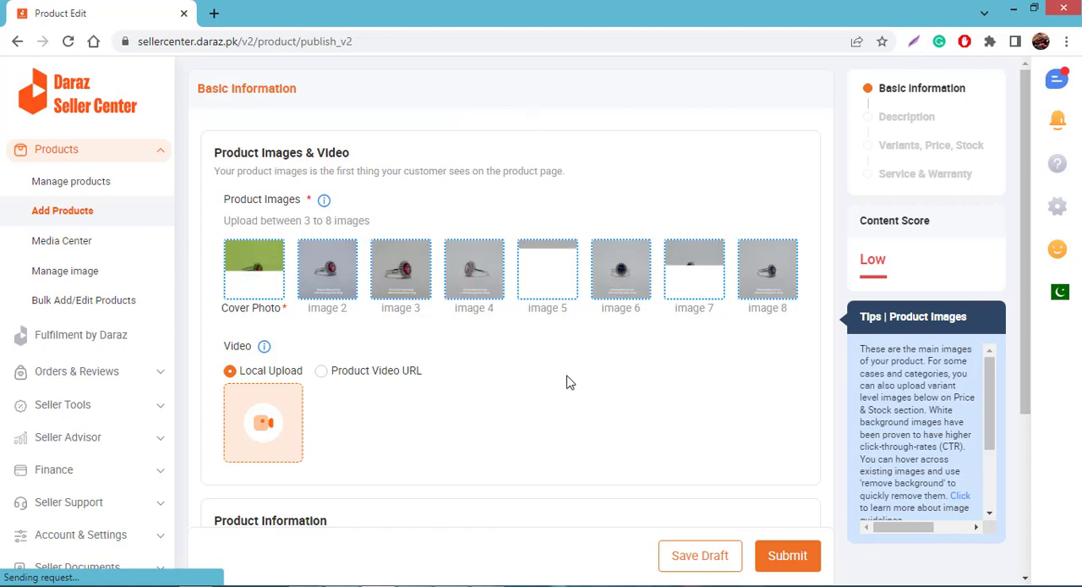
Preview the uploaded cover photo and the other product images
mouse_move(252, 264)
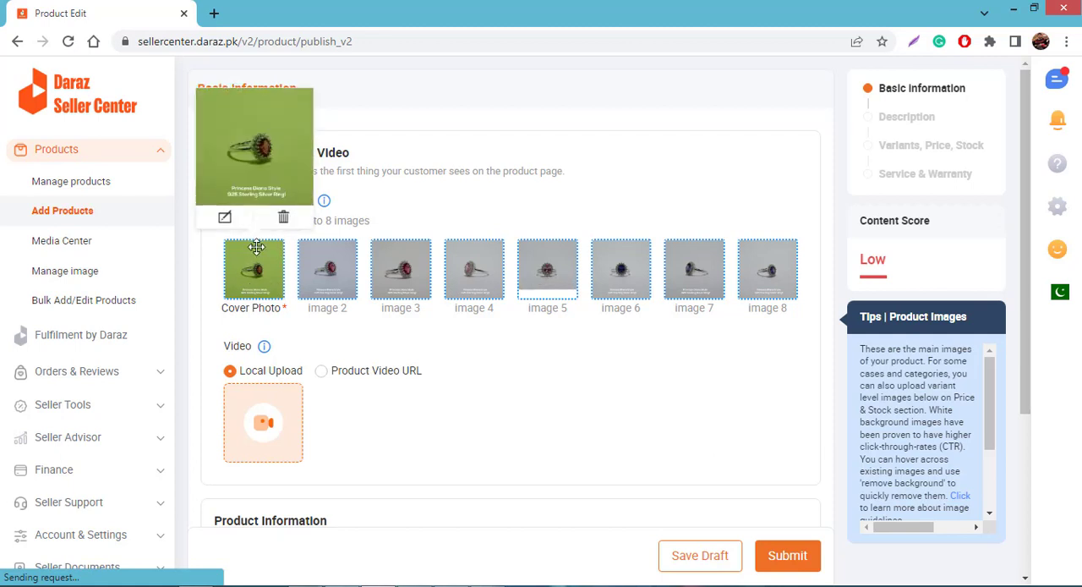
mouse_move(338, 267)
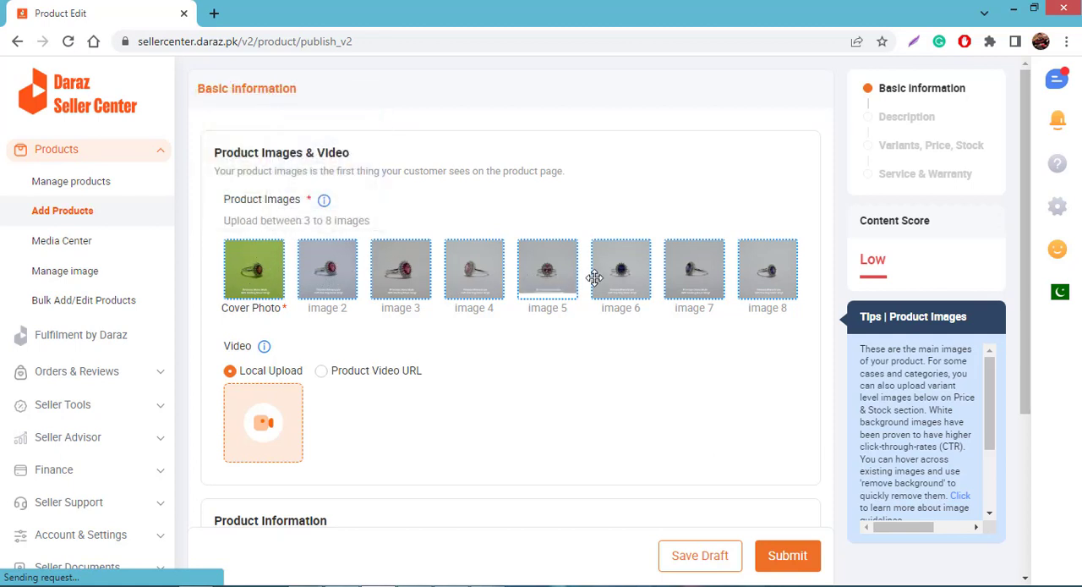
mouse_move(765, 285)
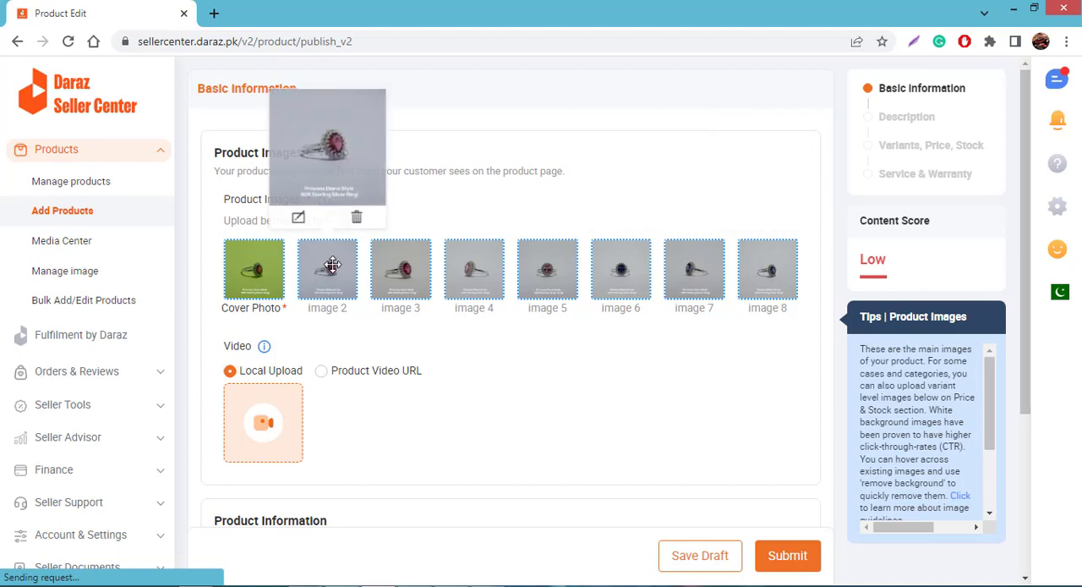
drag(355, 274, 326, 289)
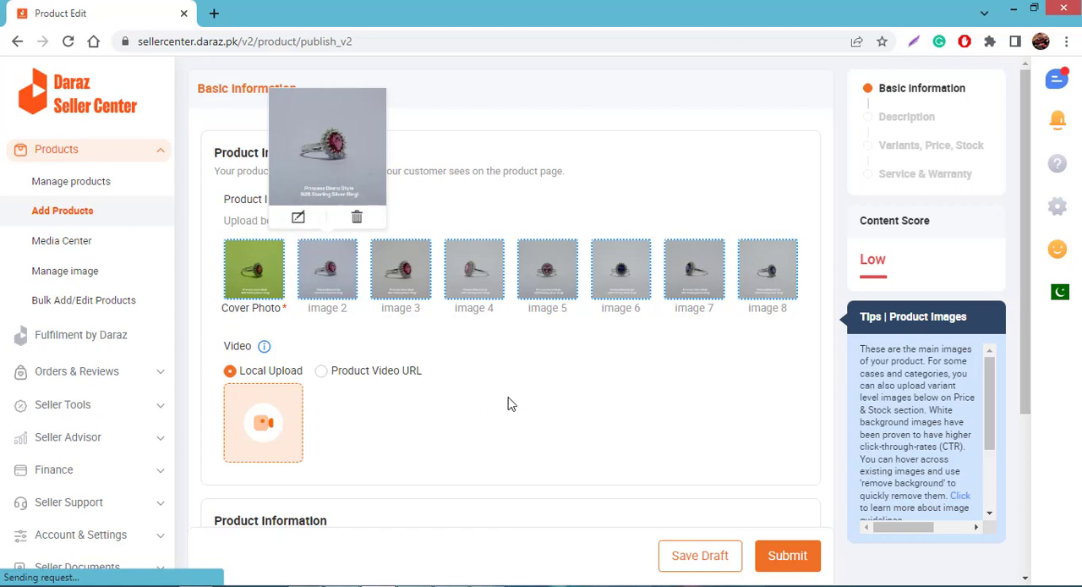
Try the Product Video URL option for the product video, and return to Local Upload
scroll(497, 389, down, 3)
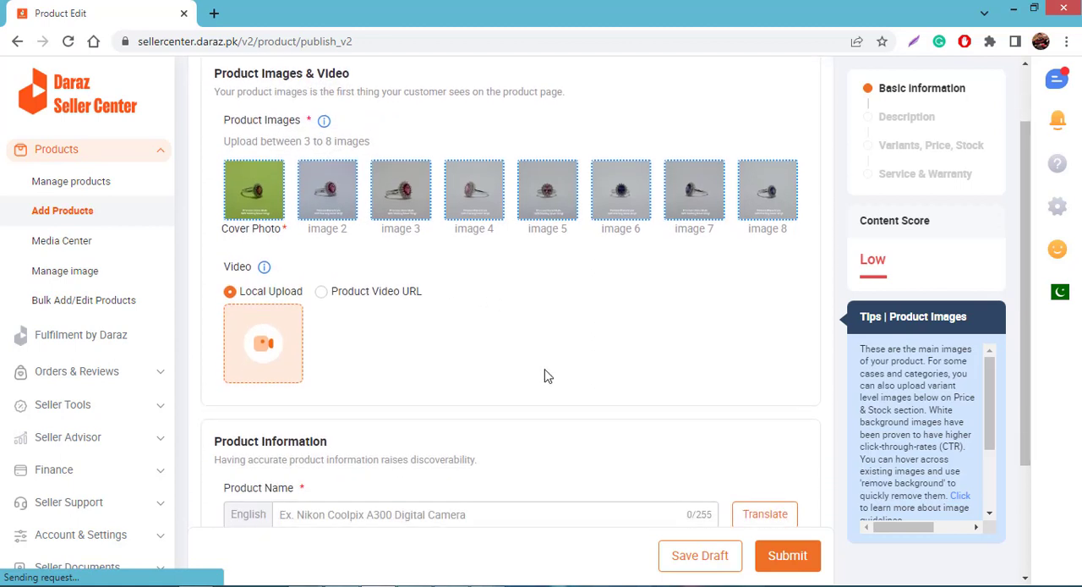
scroll(532, 311, down, 1)
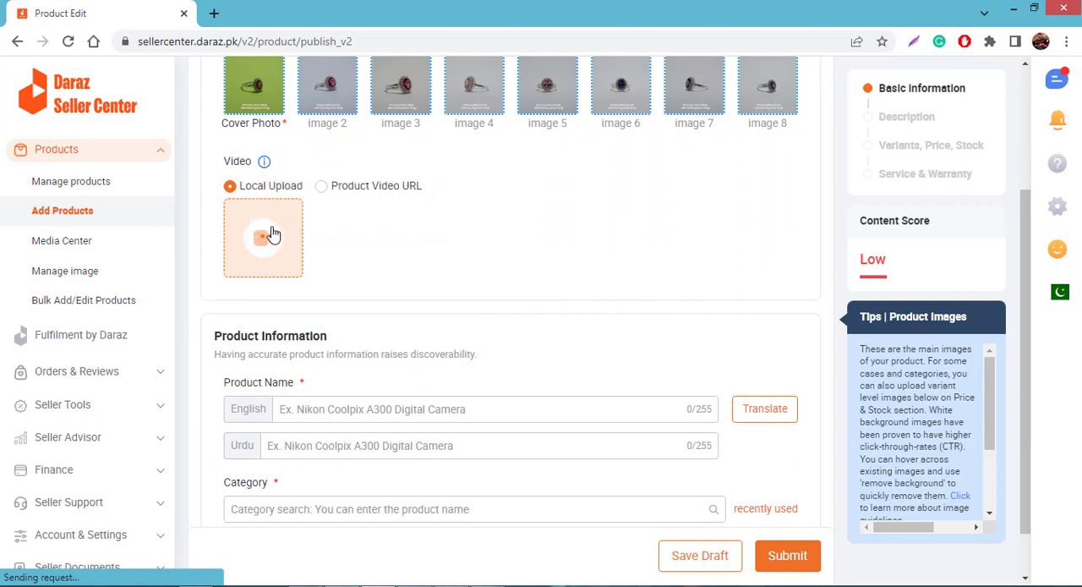
click(321, 187)
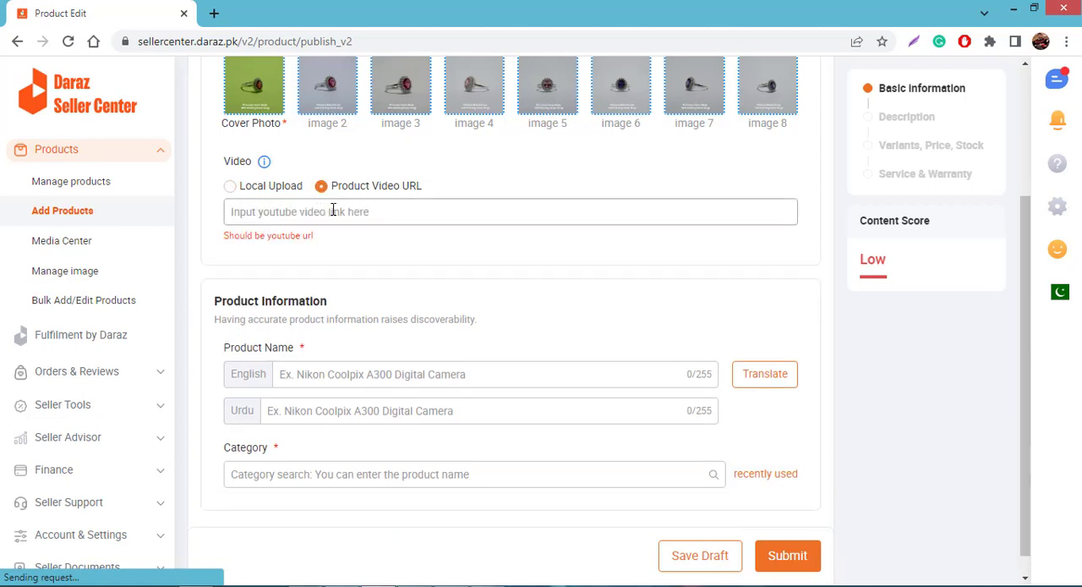
click(232, 187)
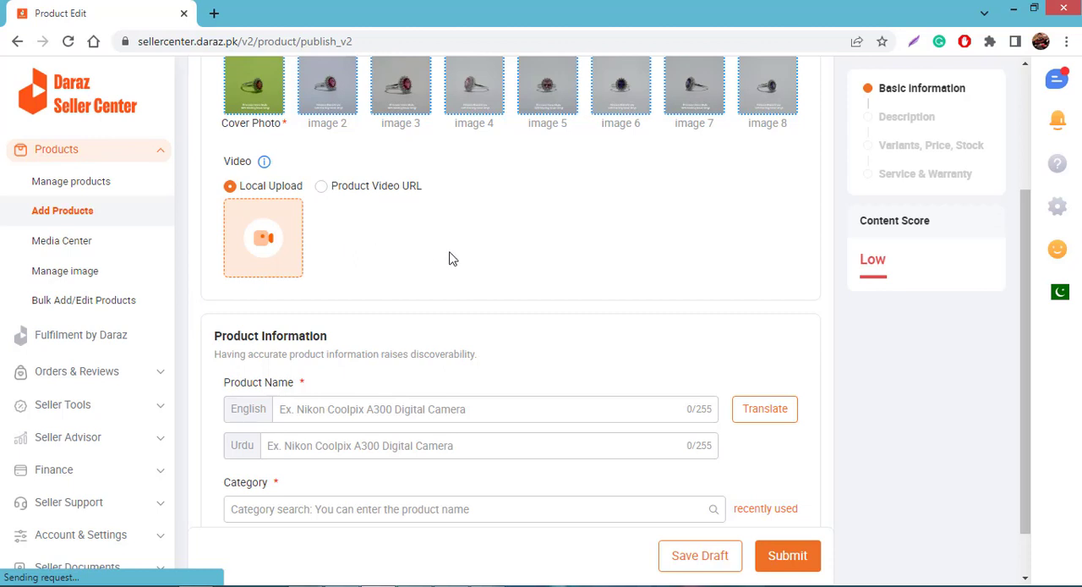
Enter the English product name "925 sterling silver ring for ladies"
scroll(450, 258, down, 1)
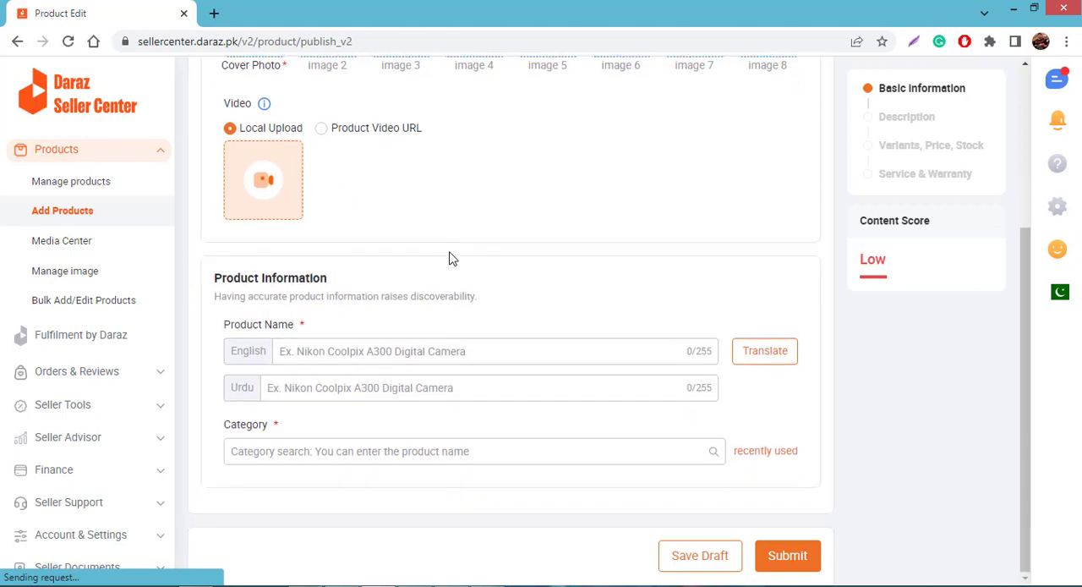
click(395, 349)
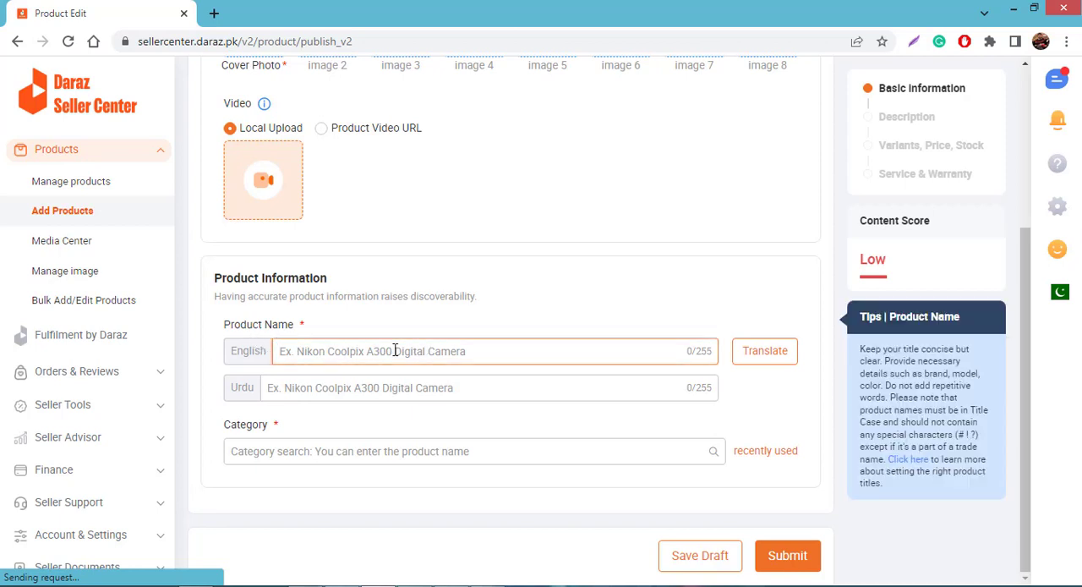
text(925 st)
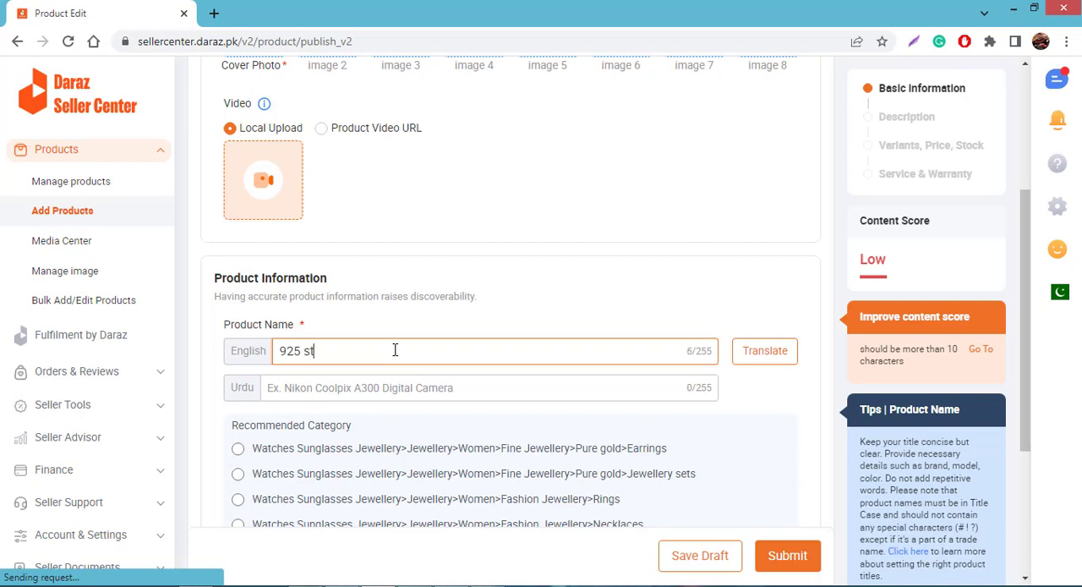
text(erling silver )
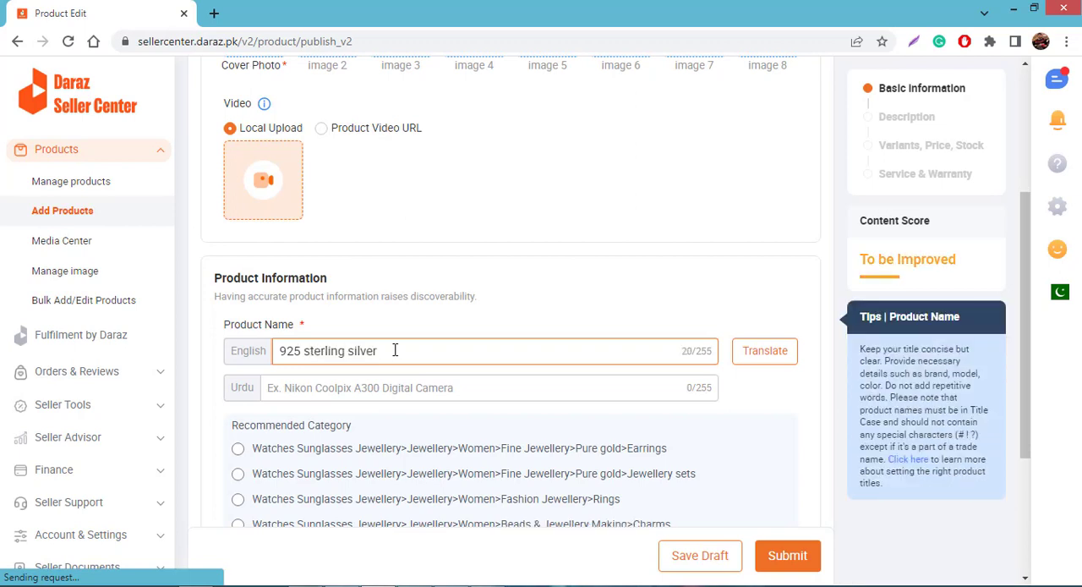
text(ring for ladies)
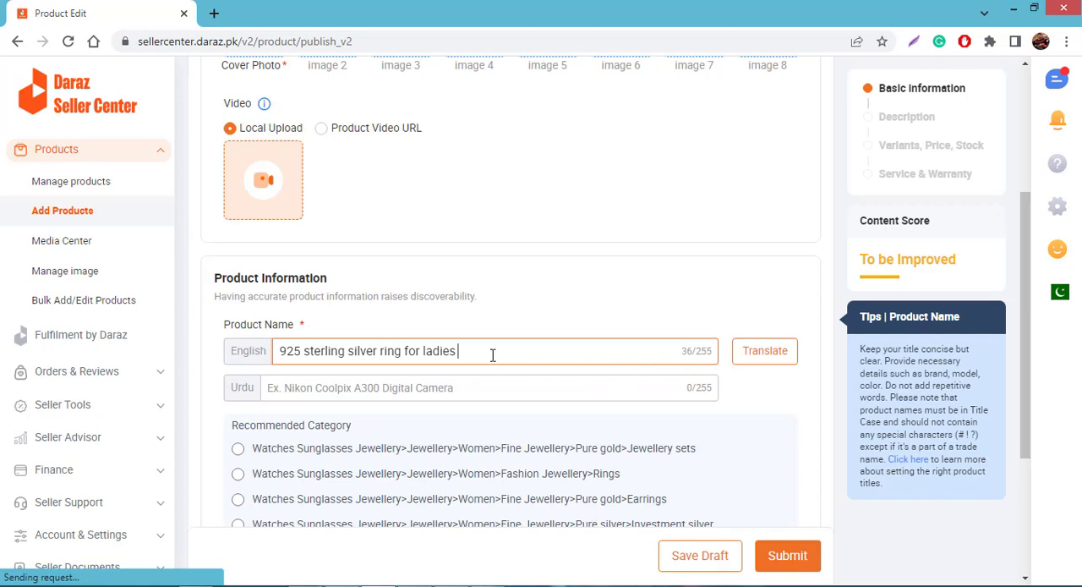
Choose the recommended category Watches Sunglasses Jewellery > Jewellery > Women > Fashion Jewellery > Rings
scroll(507, 339, down, 1)
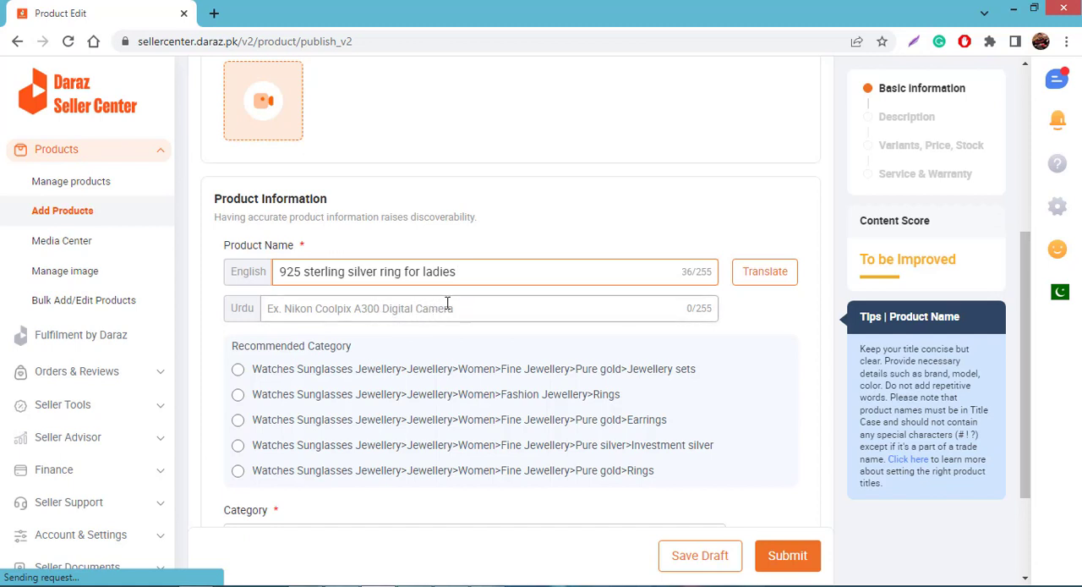
scroll(448, 303, down, 1)
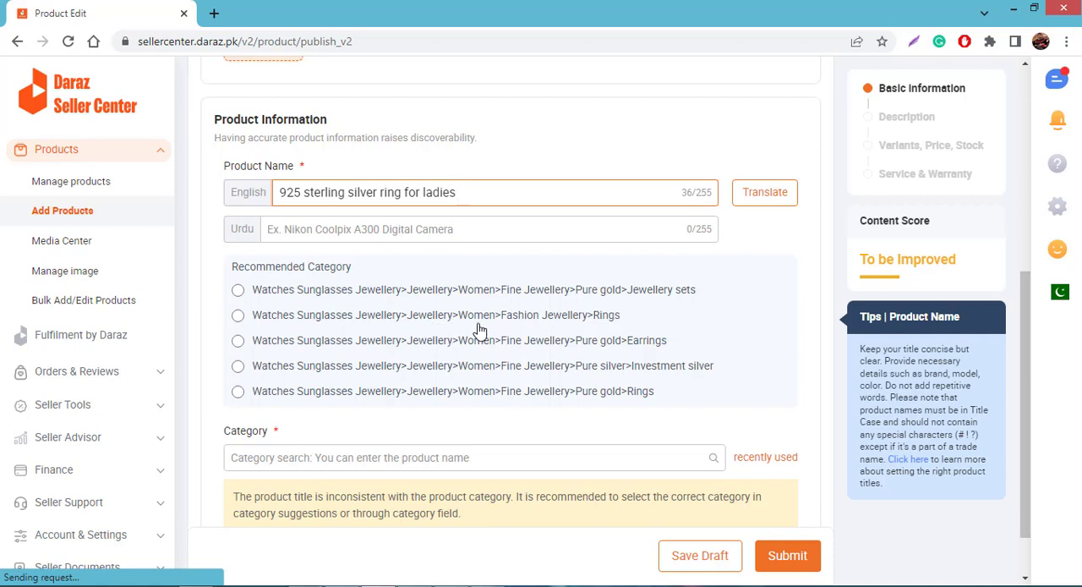
click(599, 321)
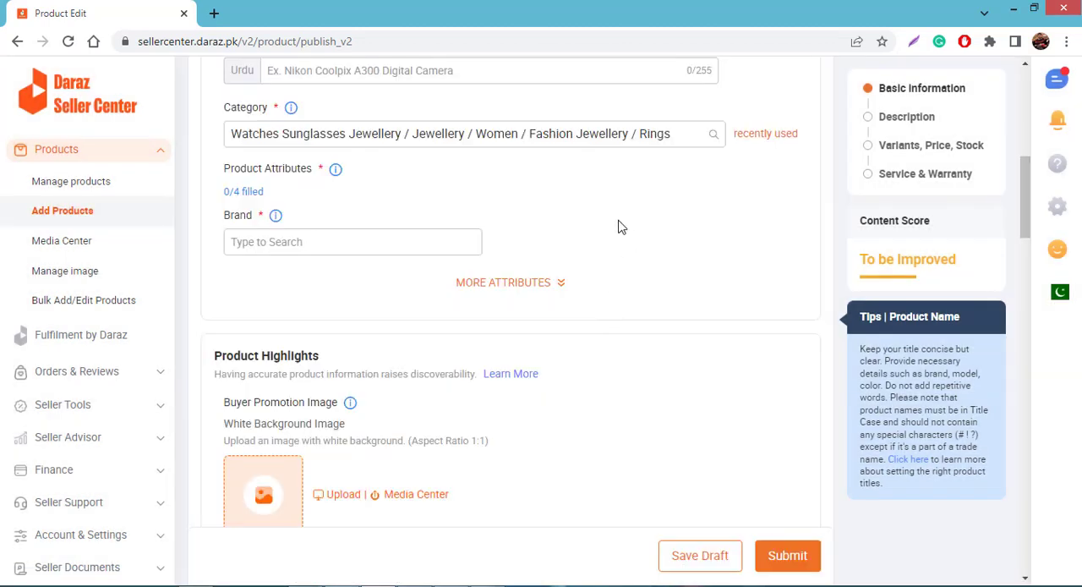
Review the recently used categories for the product without changing the selected one
scroll(619, 220, up, 1)
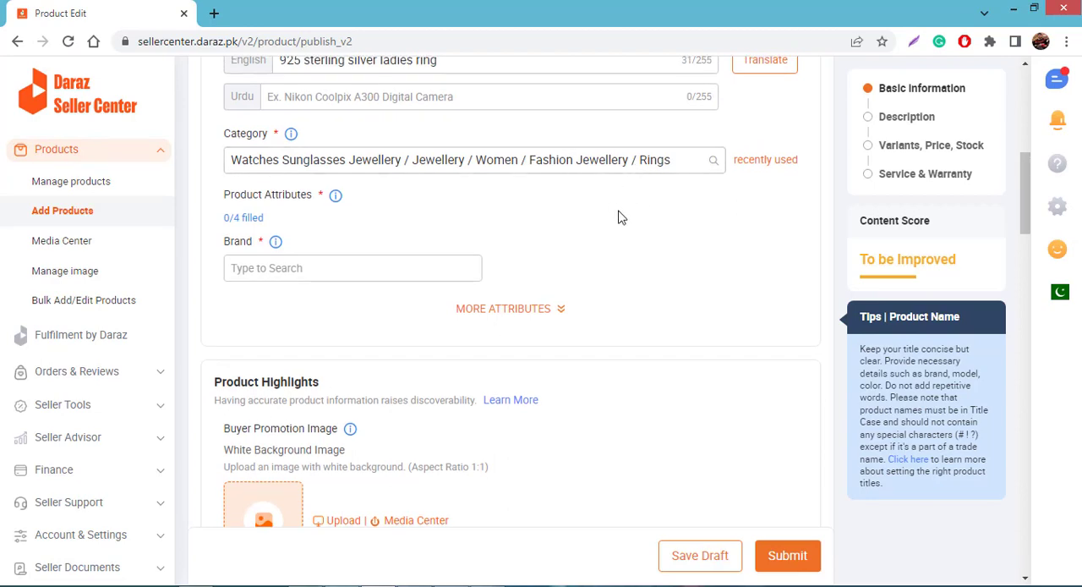
click(765, 169)
scroll(707, 309, down, 1)
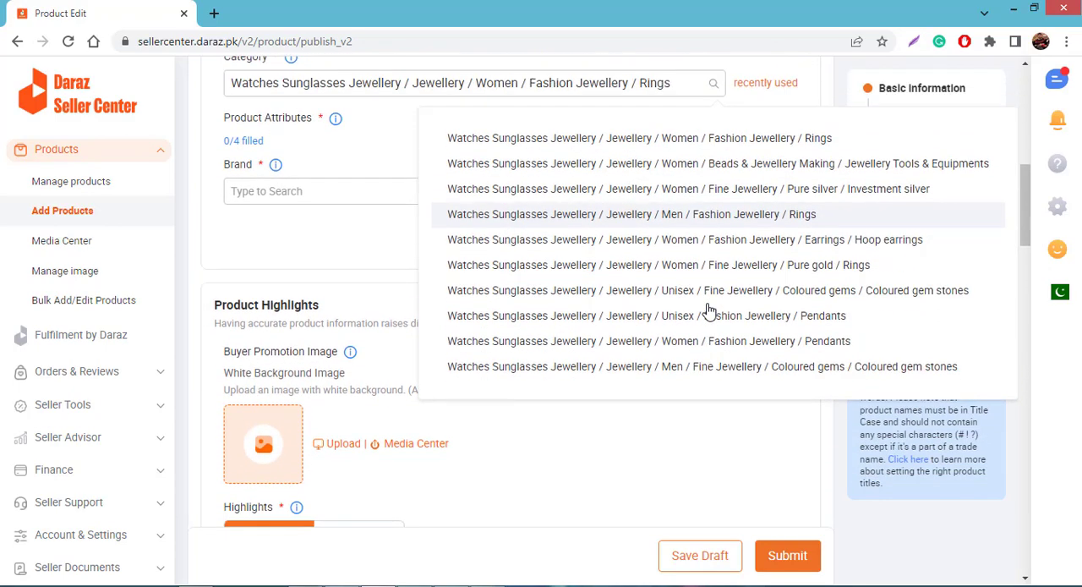
scroll(708, 309, up, 2)
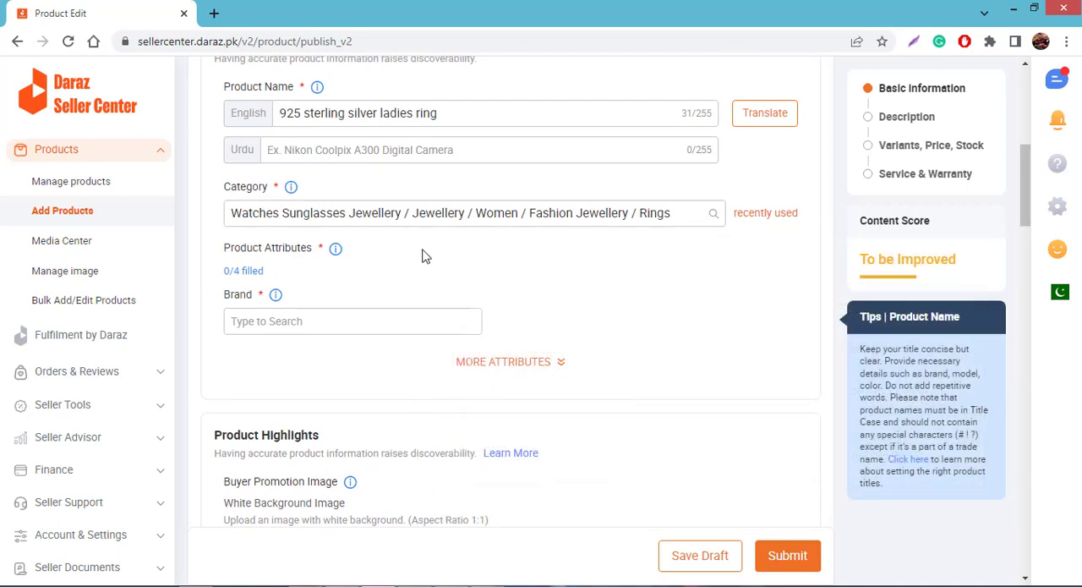
Expand the additional product attributes and set the brand to No Brand
scroll(434, 269, down, 1)
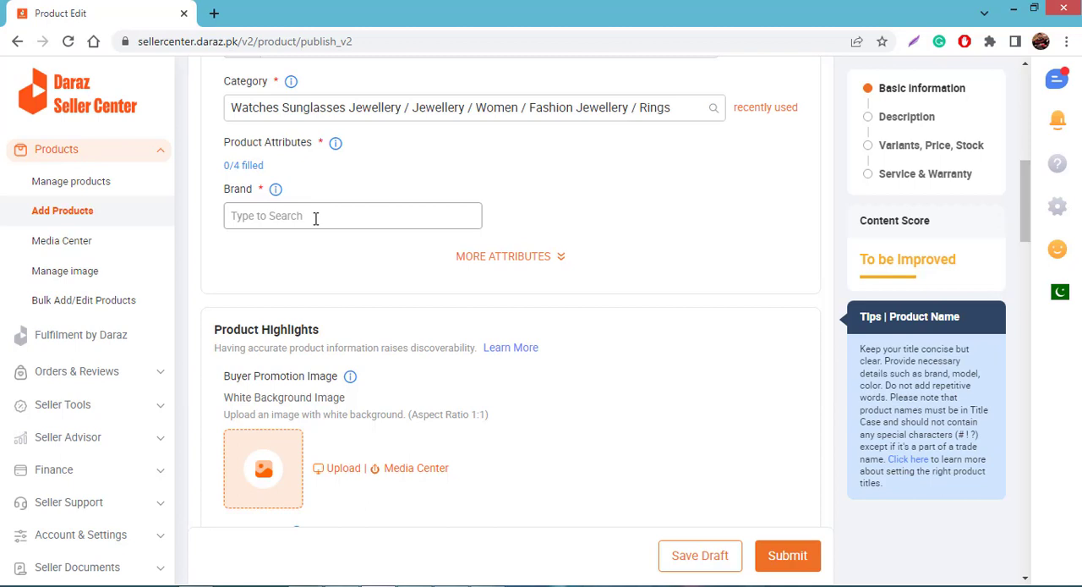
click(490, 258)
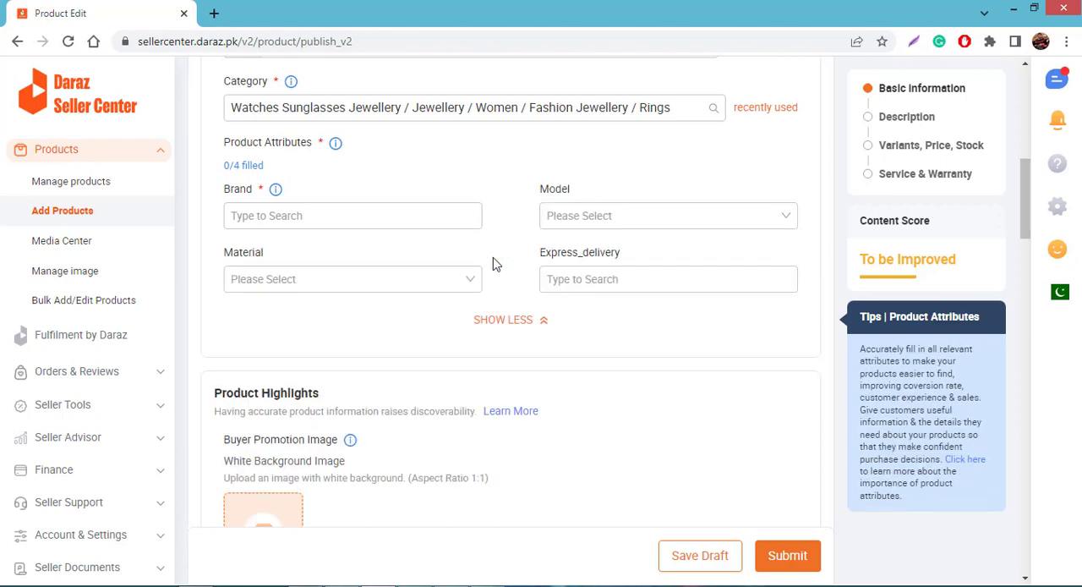
click(381, 209)
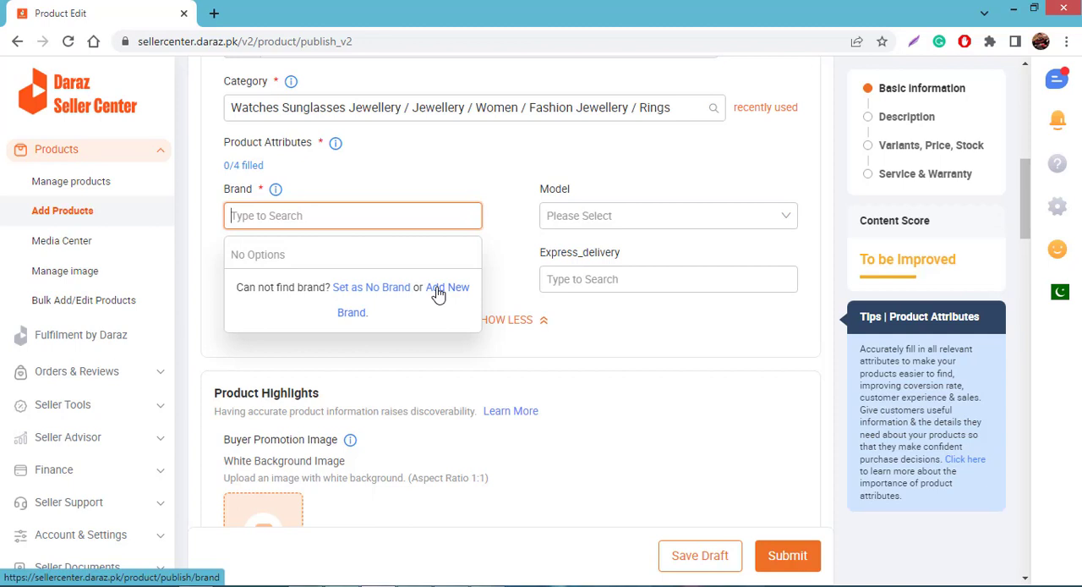
click(373, 287)
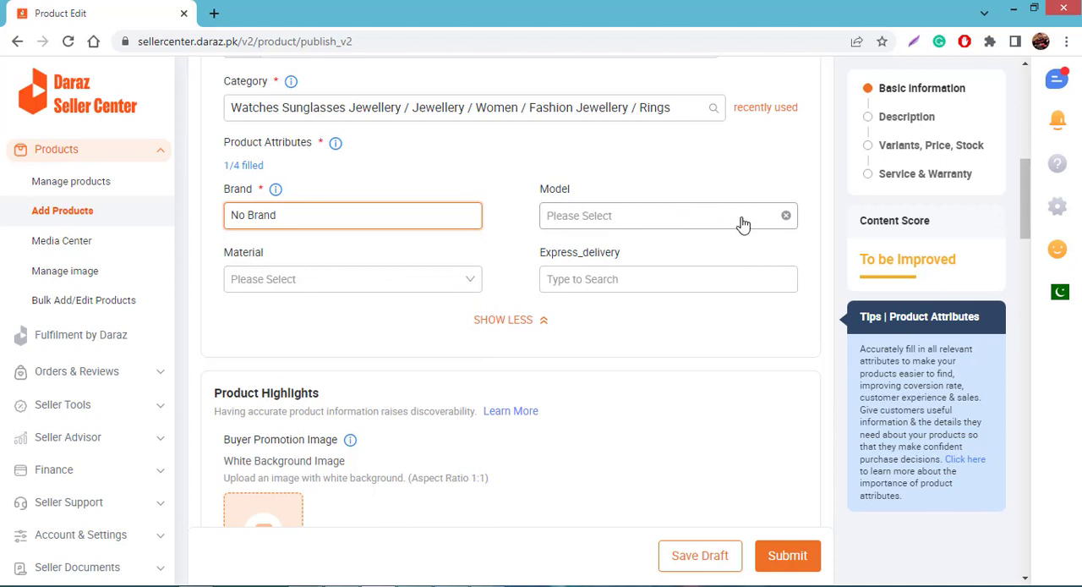
Review the available Model and Material options in the product attributes without choosing any
click(708, 223)
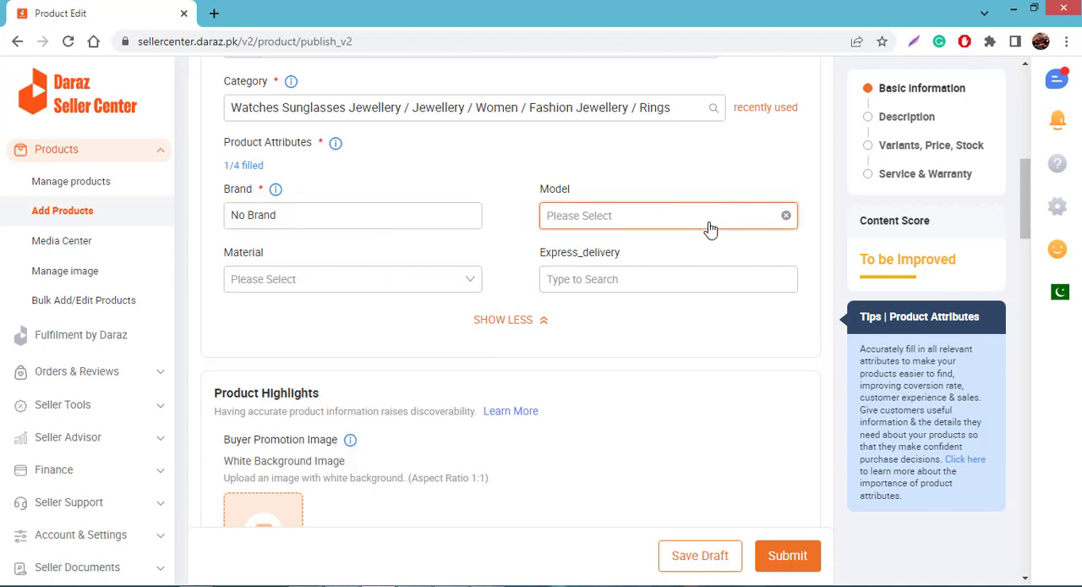
click(396, 290)
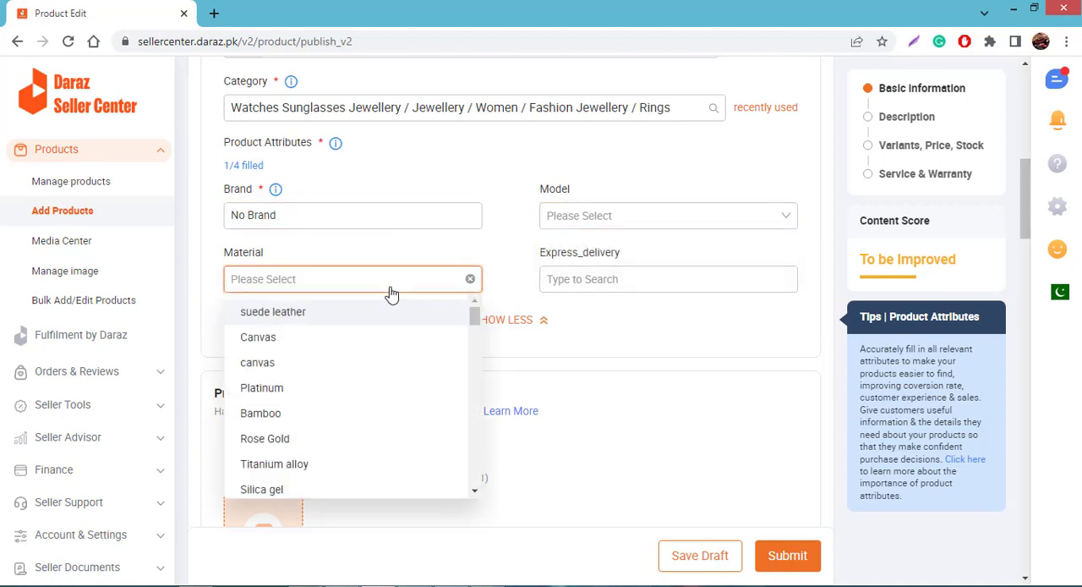
scroll(386, 319, down, 1)
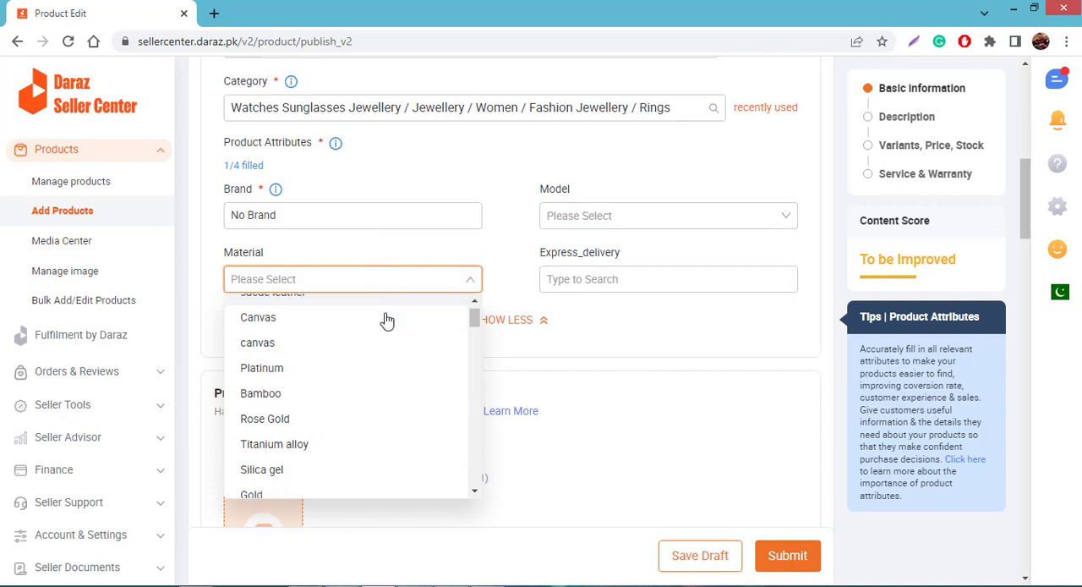
scroll(390, 342, down, 5)
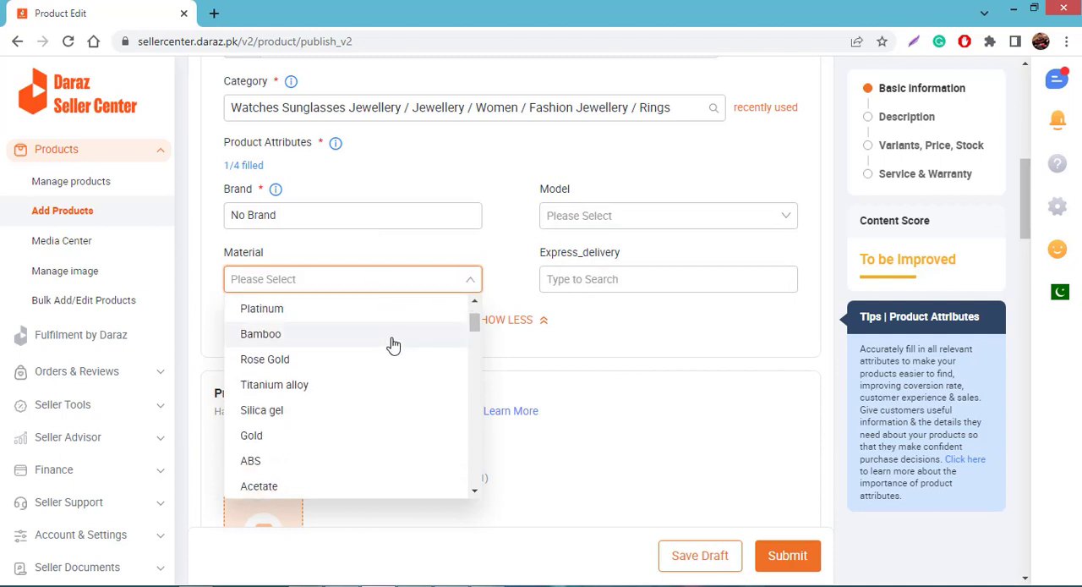
click(389, 279)
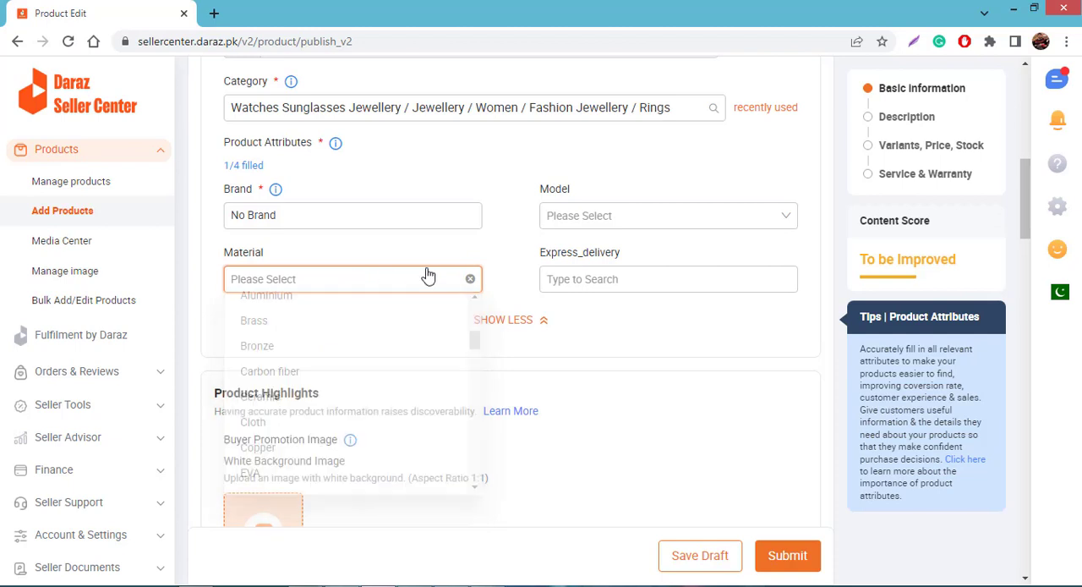
click(503, 276)
Add the front-view dark blue stone ring picture from Media Center as the white background promotion image, keeping the 1:1 crop at 2000 x 2000 px
scroll(533, 338, down, 3)
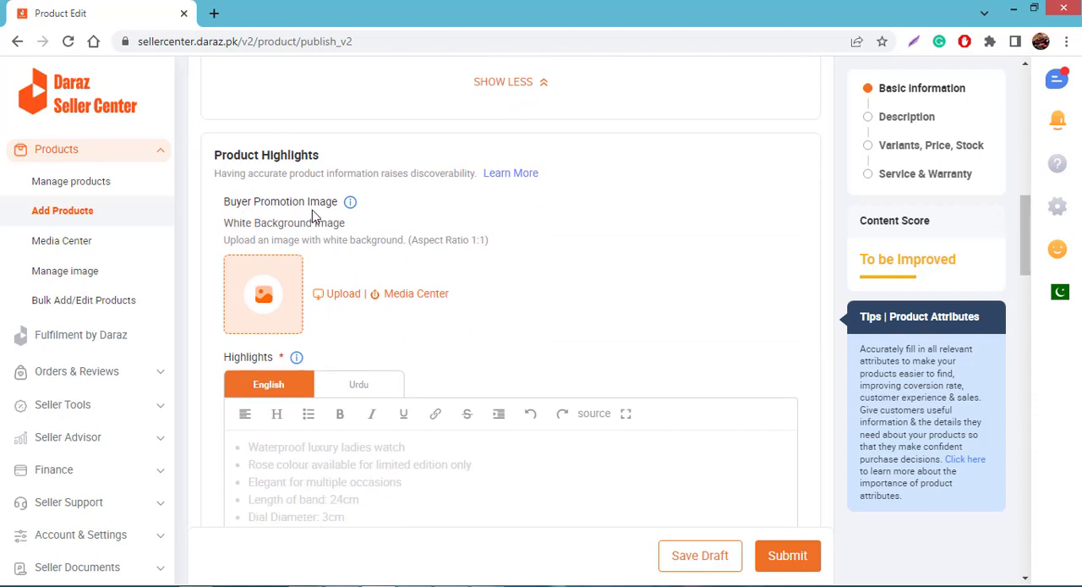
scroll(343, 254, down, 1)
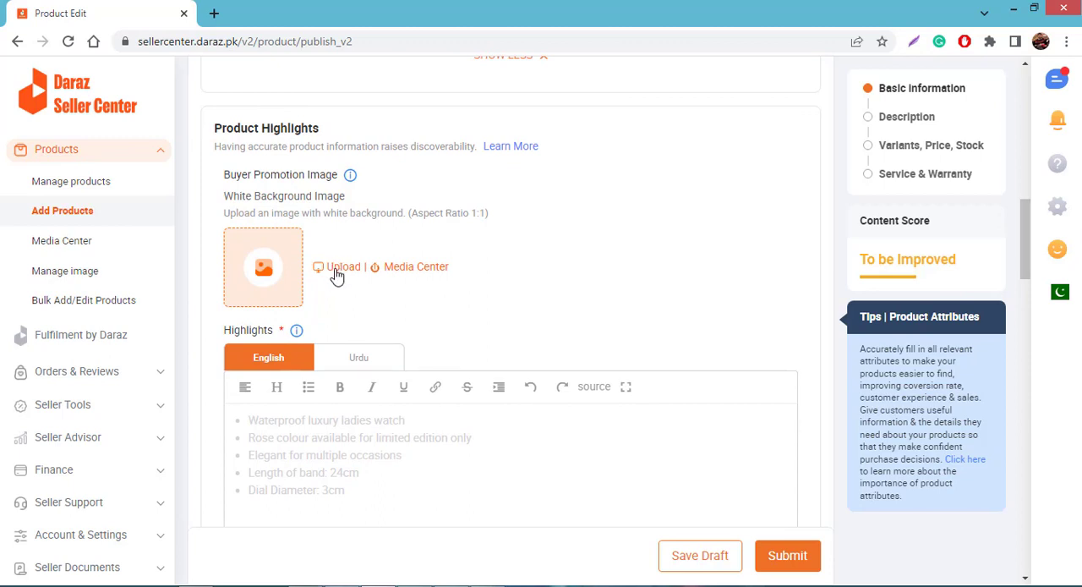
click(408, 269)
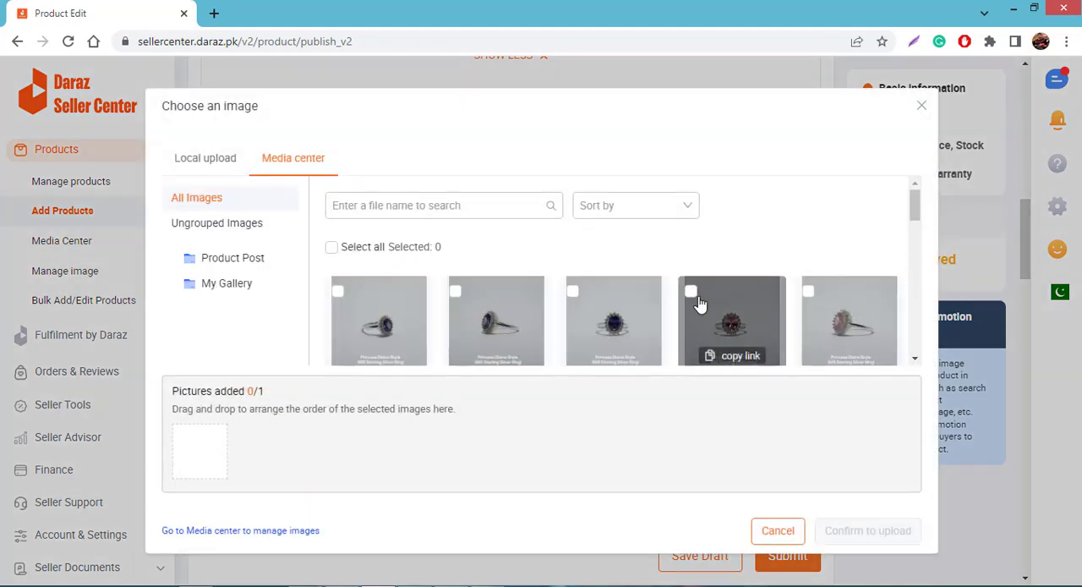
click(575, 294)
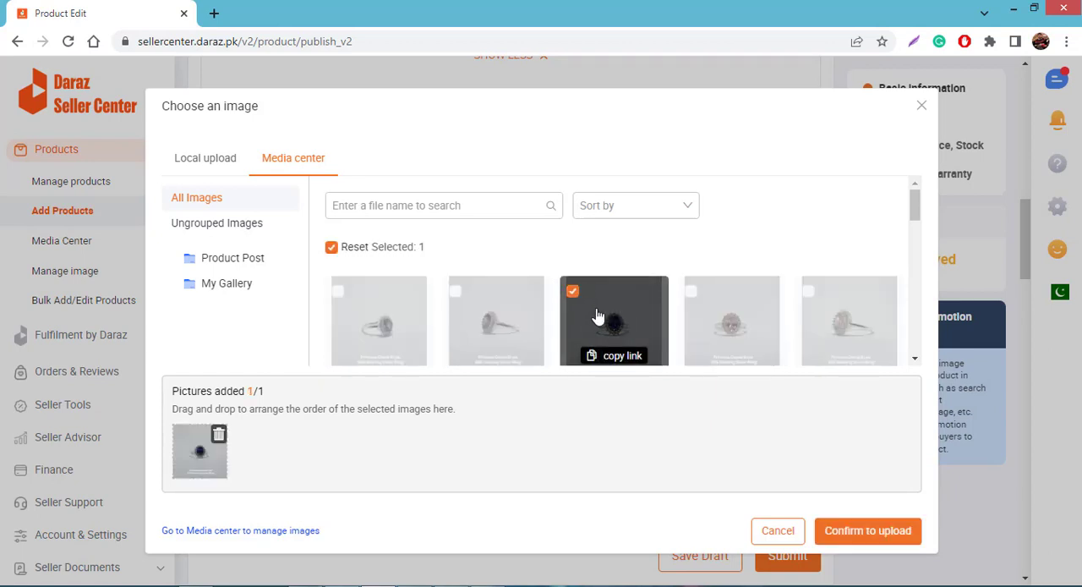
click(855, 531)
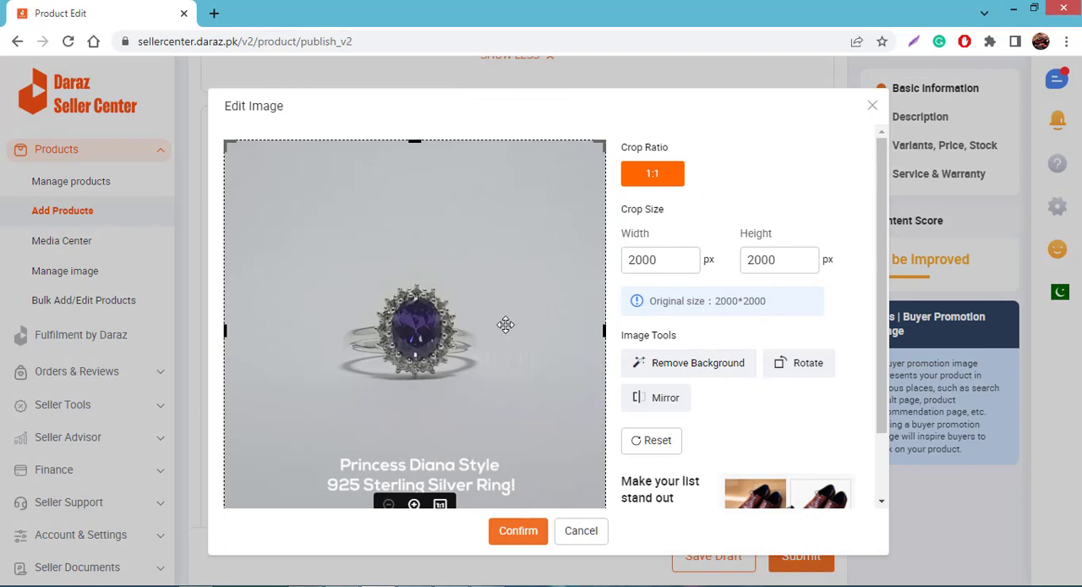
click(520, 533)
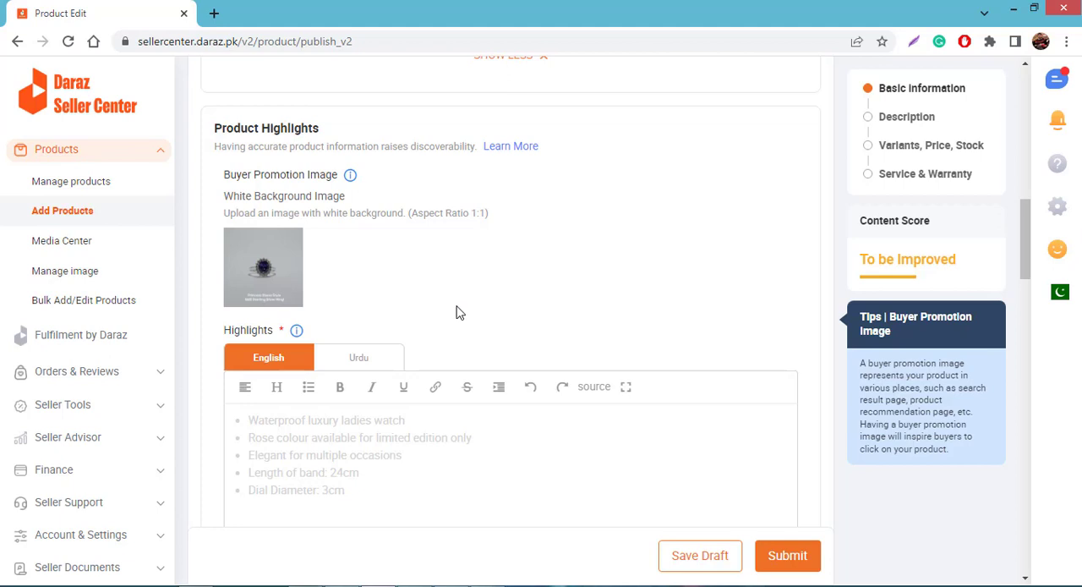
Enter the English product highlights on three lines: "Beautiful design", "best quality" and "fast delivery"
scroll(457, 311, down, 2)
scroll(456, 311, down, 1)
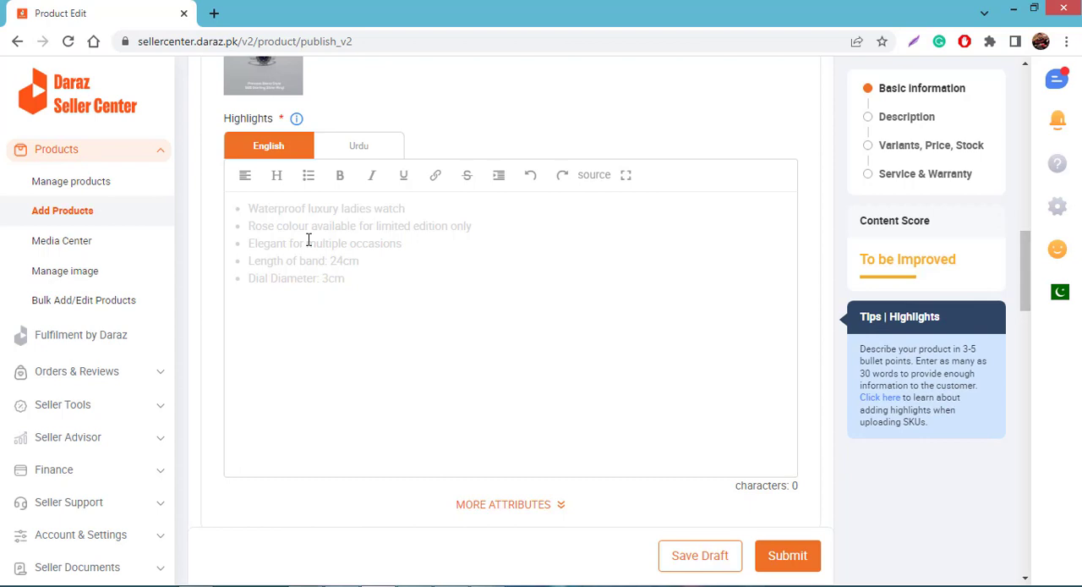
text(Beau)
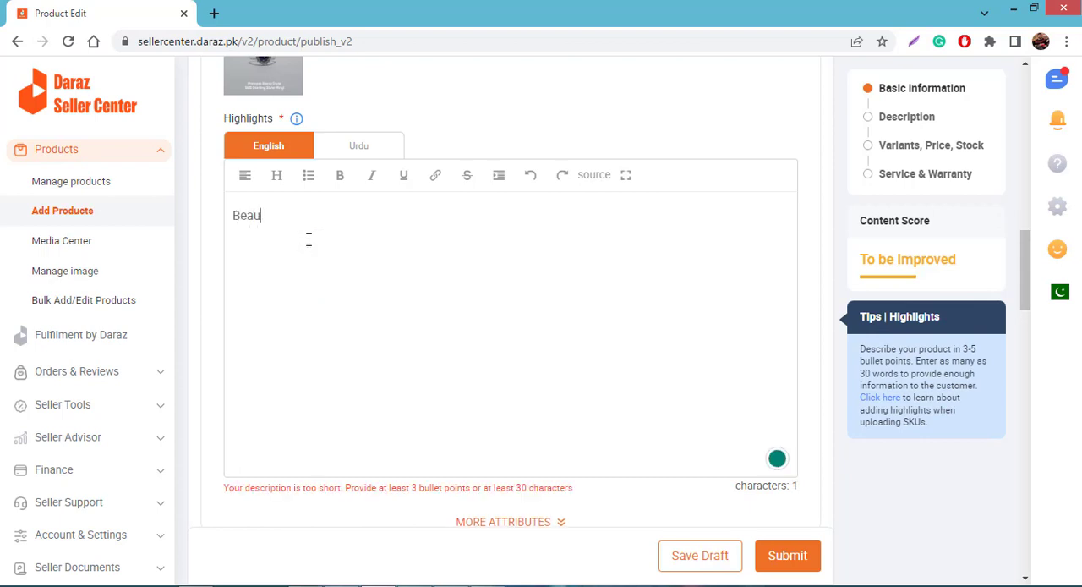
text(tiful d)
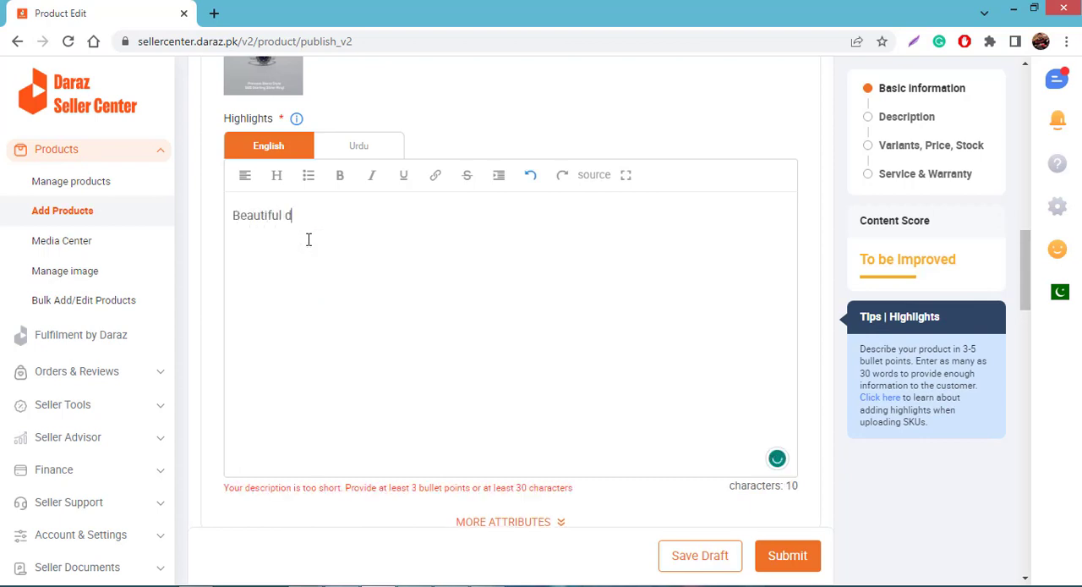
text(esign )
text(best quality )
text(f)
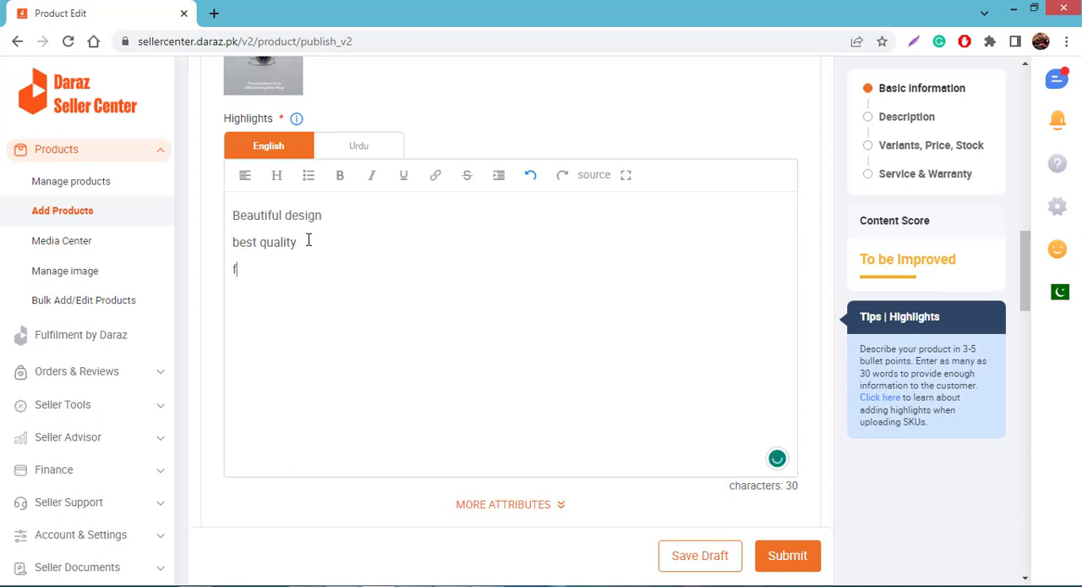
text(ast delivery)
Make all three lines of the product highlights bold
drag(235, 215, 312, 285)
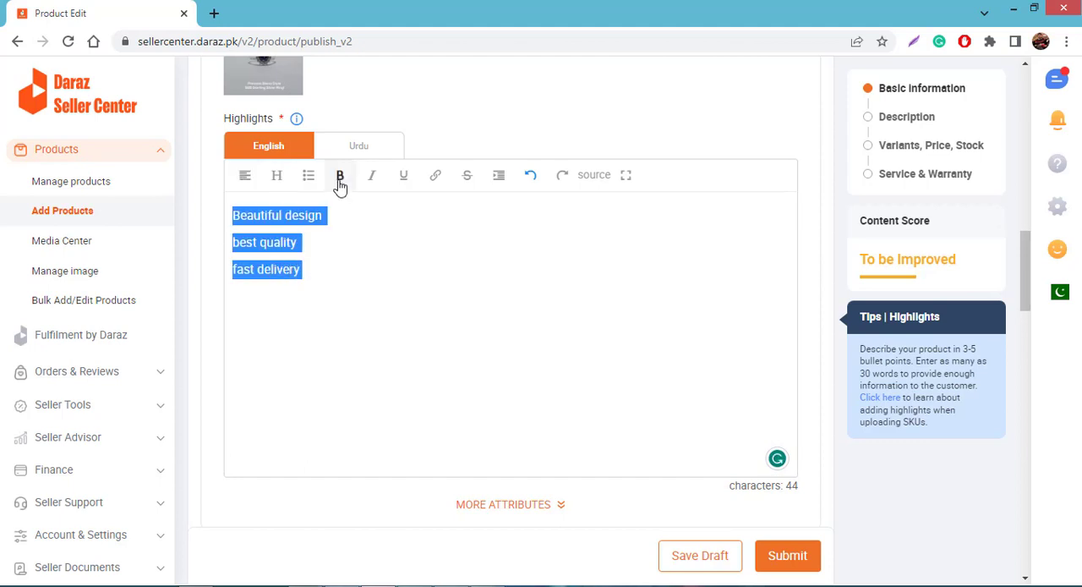
click(340, 183)
click(347, 271)
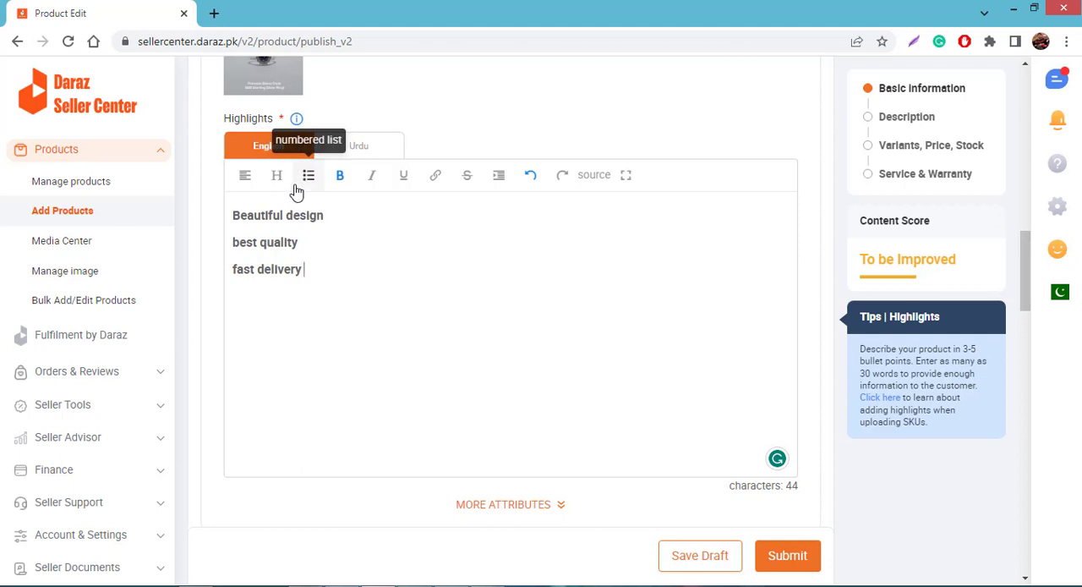
Expand the additional highlight attributes and fill in What's in the box with "Silver ring & Free Ring Box"
scroll(443, 347, down, 4)
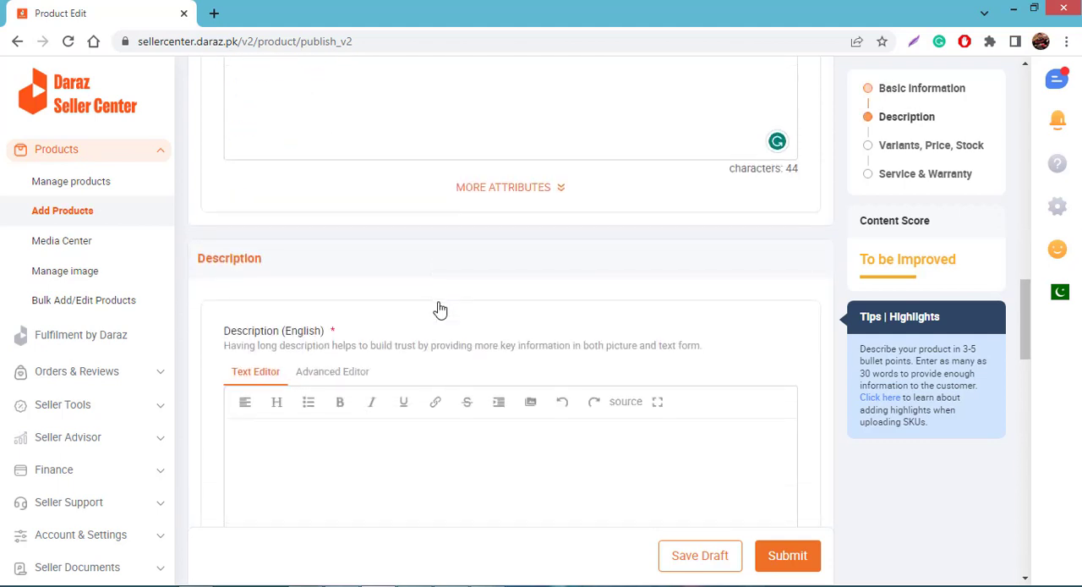
click(548, 188)
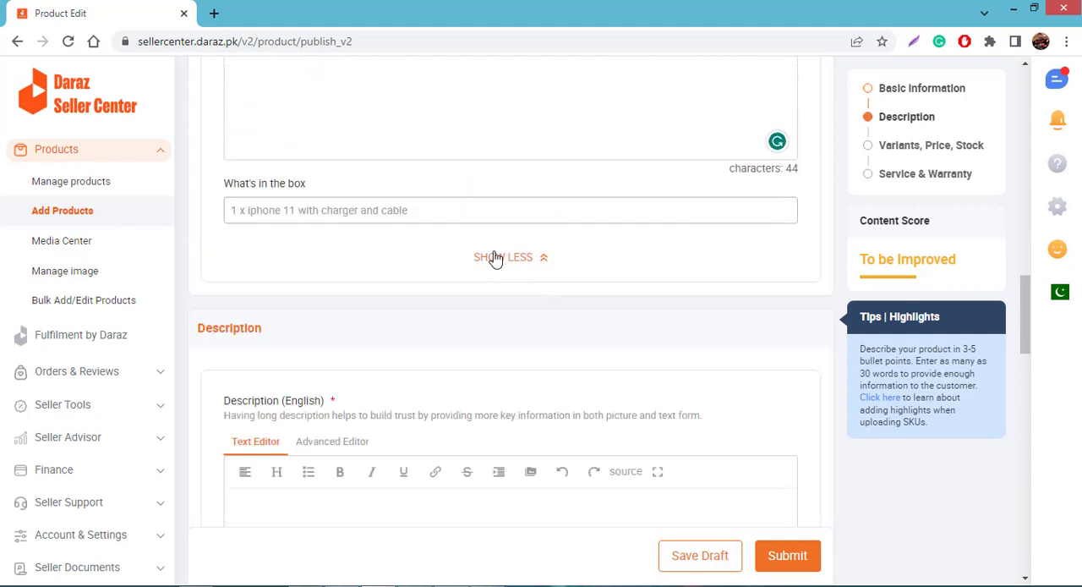
click(392, 214)
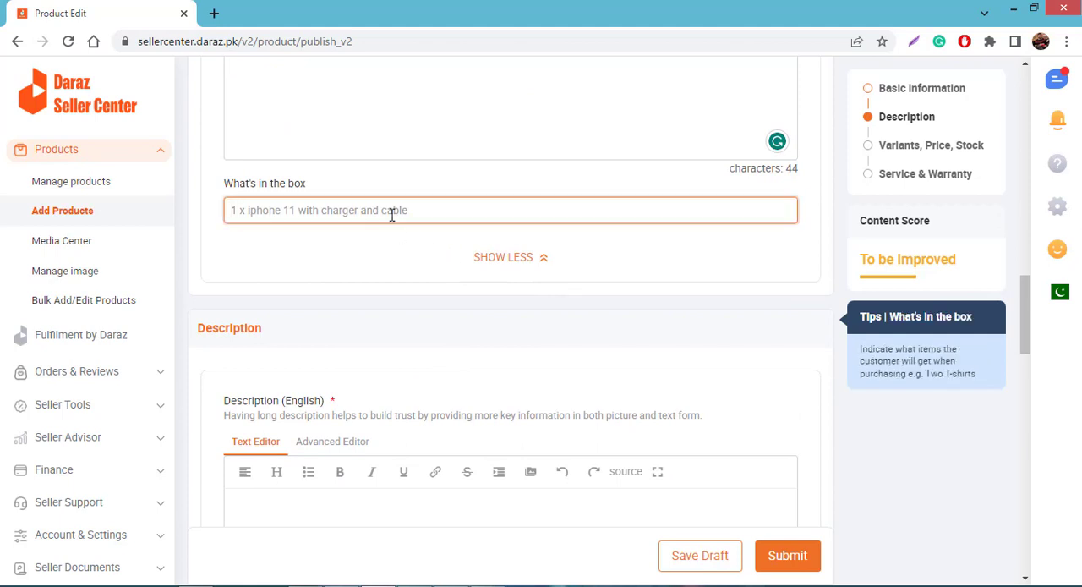
text(Silver rin)
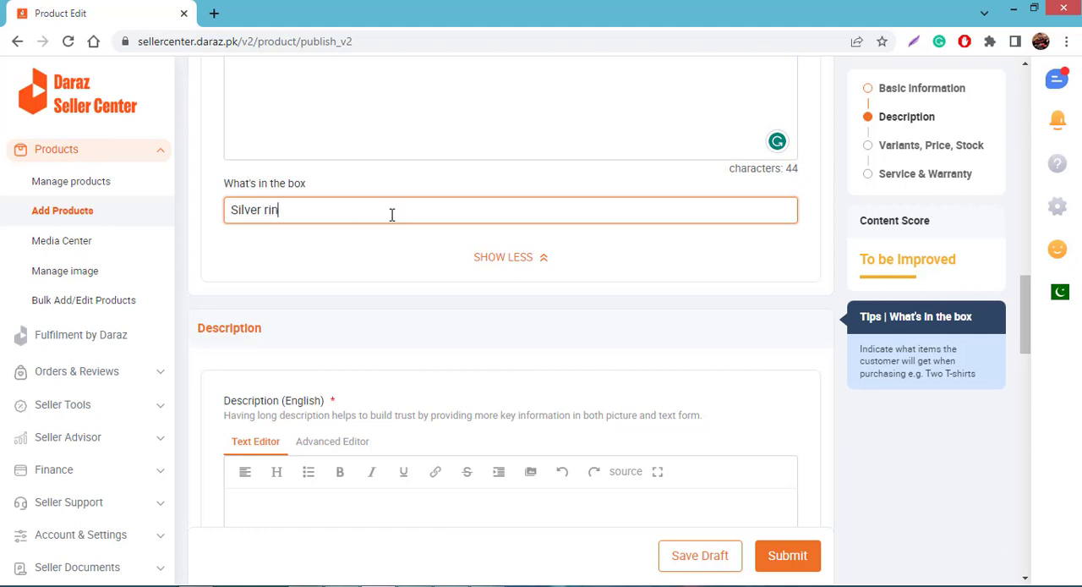
text(g & Free Ring Box)
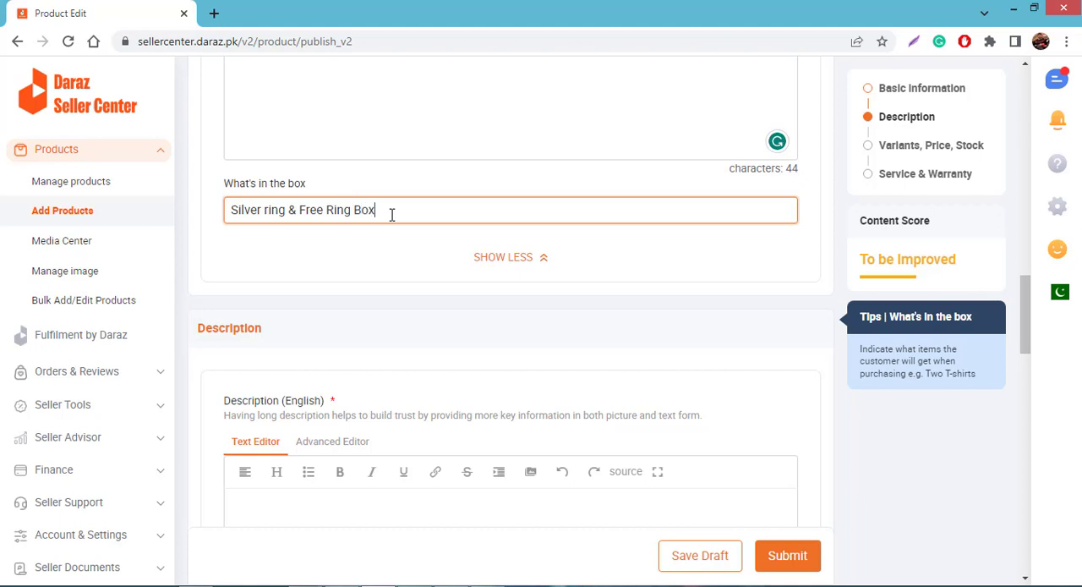
click(472, 312)
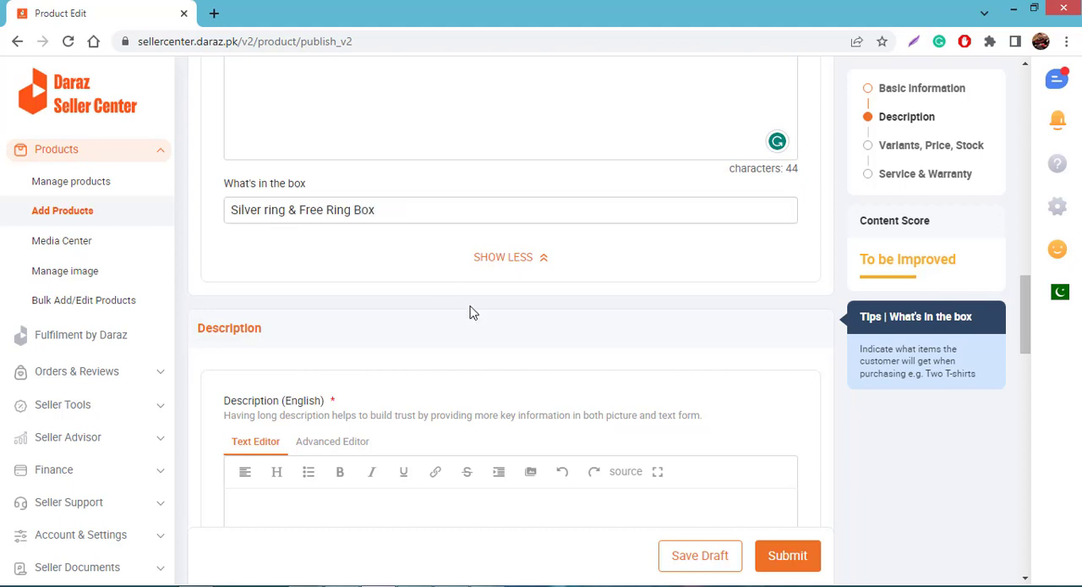
Start the English product description with the line "Best Quality"
scroll(471, 312, down, 2)
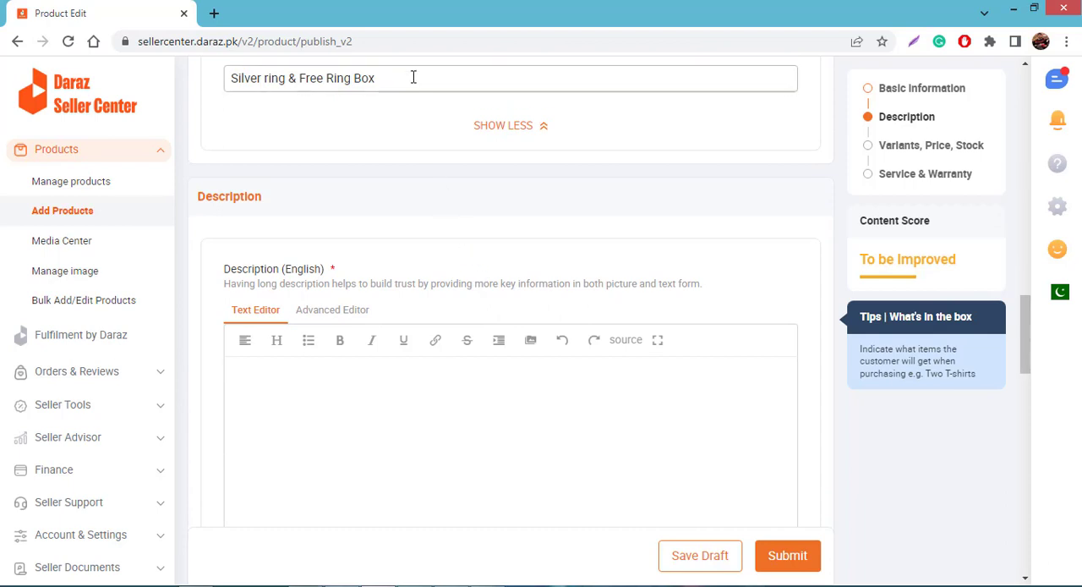
scroll(420, 178, down, 2)
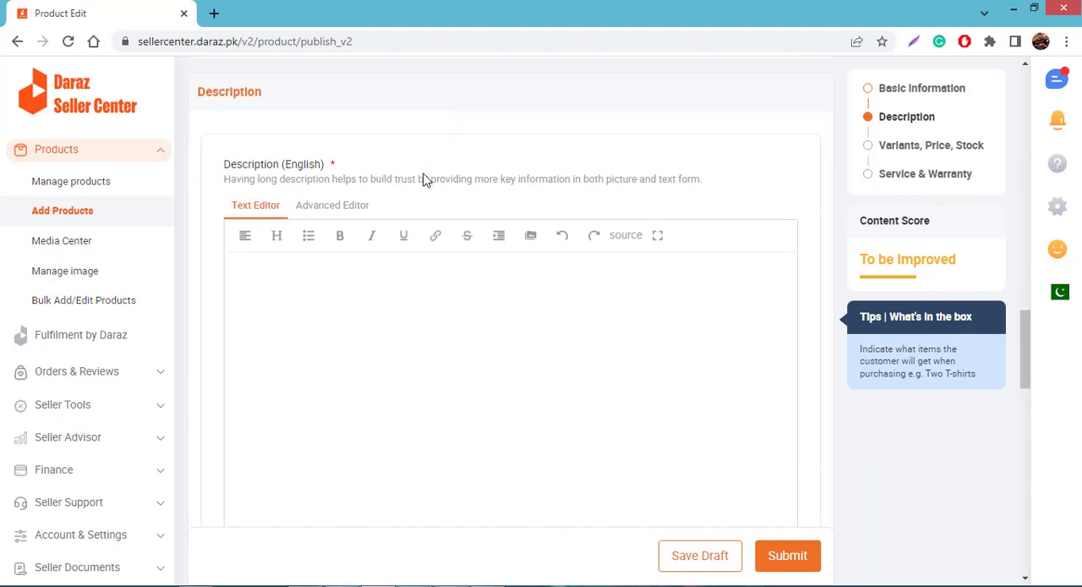
click(369, 268)
scroll(371, 266, down, 1)
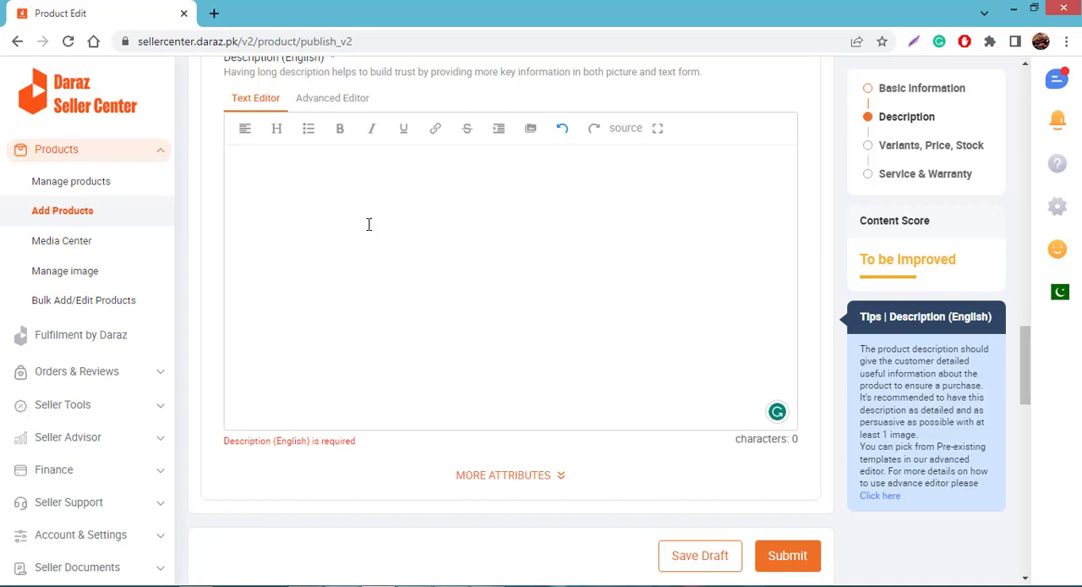
text(Bes)
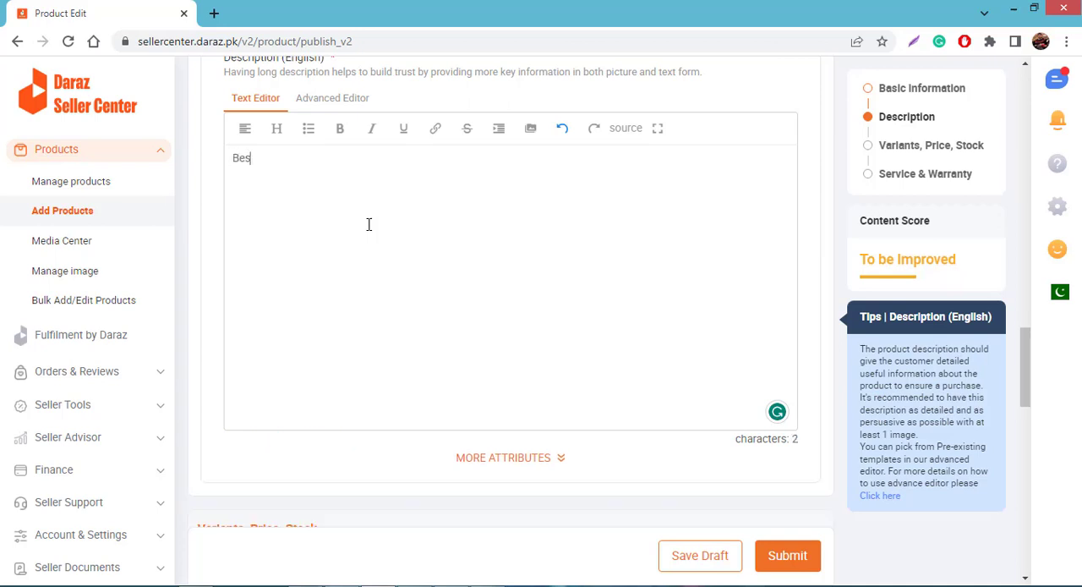
text(t Quality)
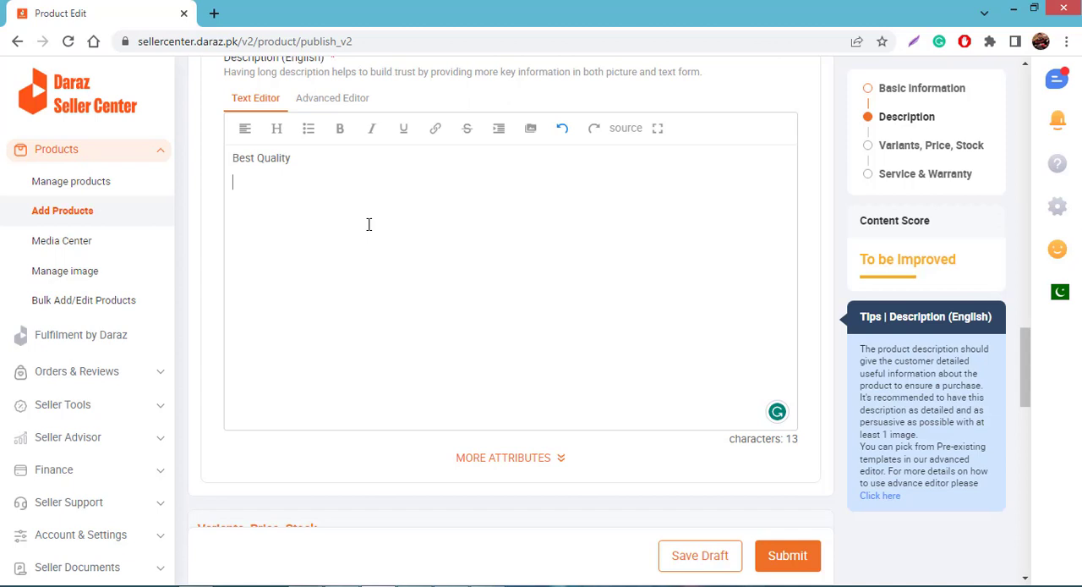
Add the lines "Ring Material: 925 Silver" and "Stones: Zircons" to the English description
text(Ring Materil)
key(BackSpace)
text(al)
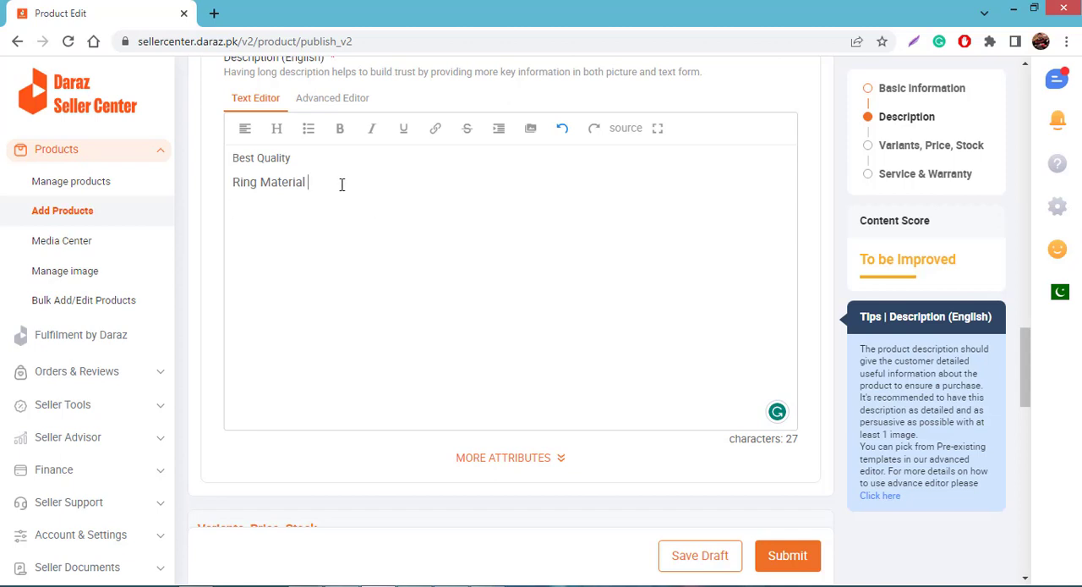
key(BackSpace)
text(:)
text(925 Silver)
key(Return)
text(Stones: Zircons)
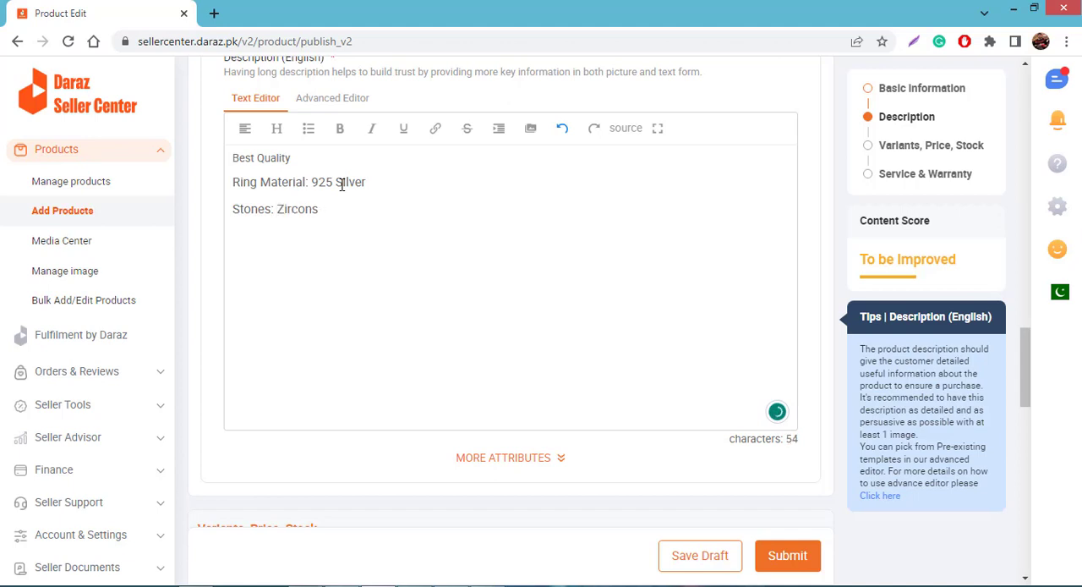
Set the first Ring Size variant to 18 from the suggested values
scroll(353, 255, down, 4)
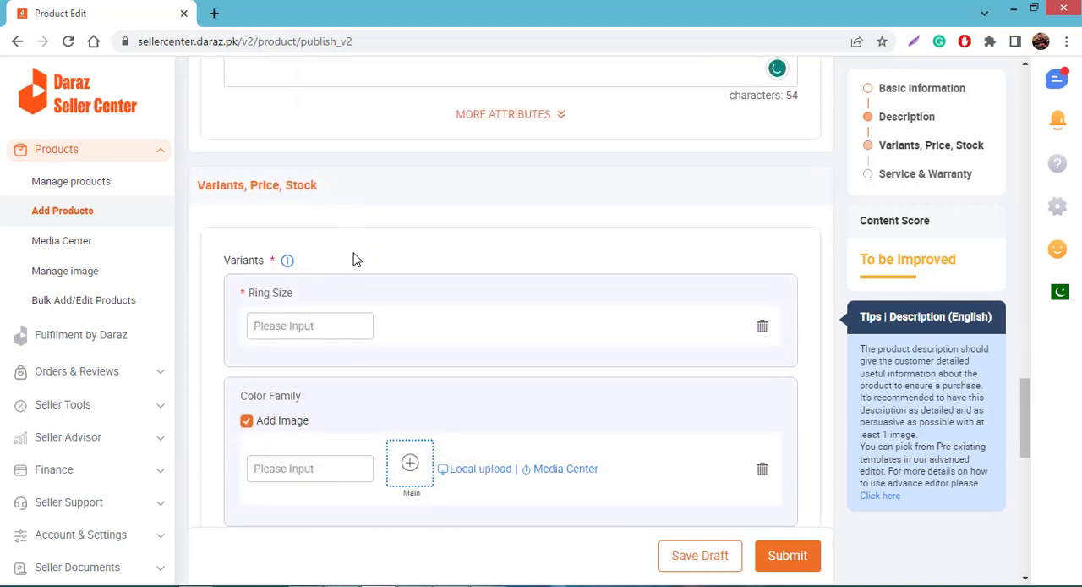
scroll(435, 190, down, 1)
scroll(438, 180, down, 1)
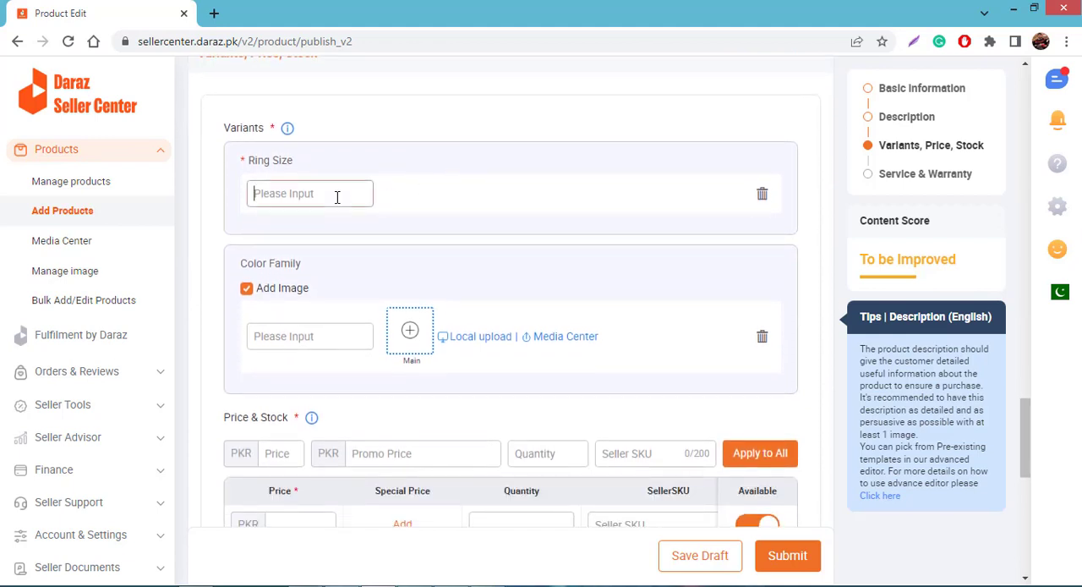
click(336, 197)
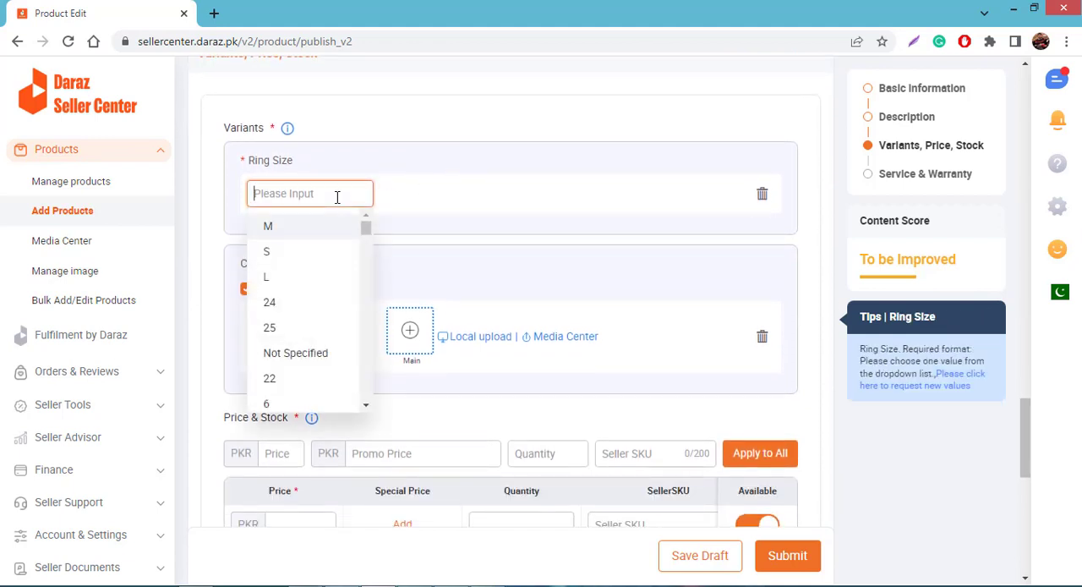
text(18)
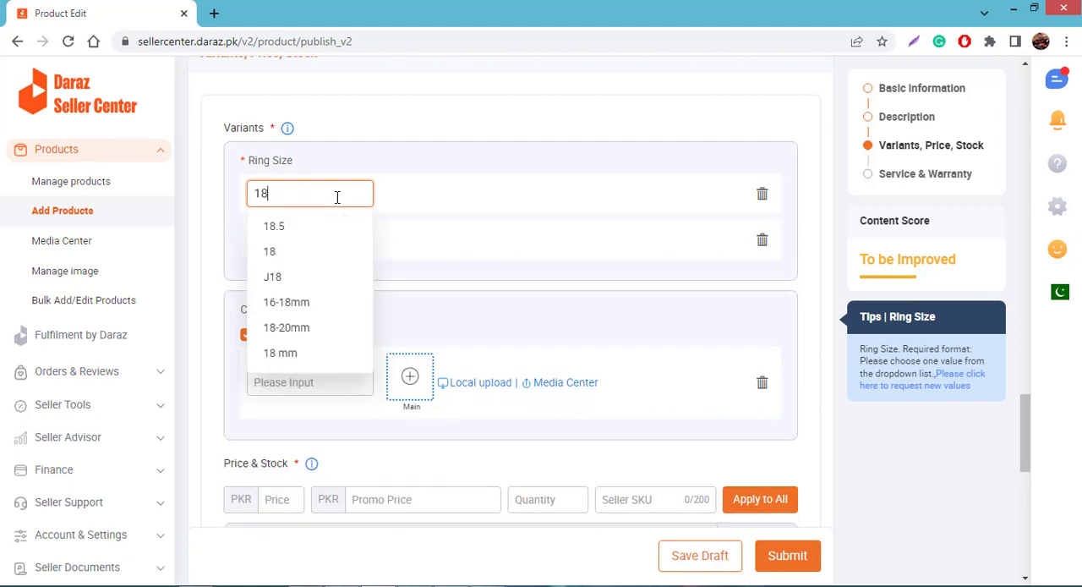
click(326, 256)
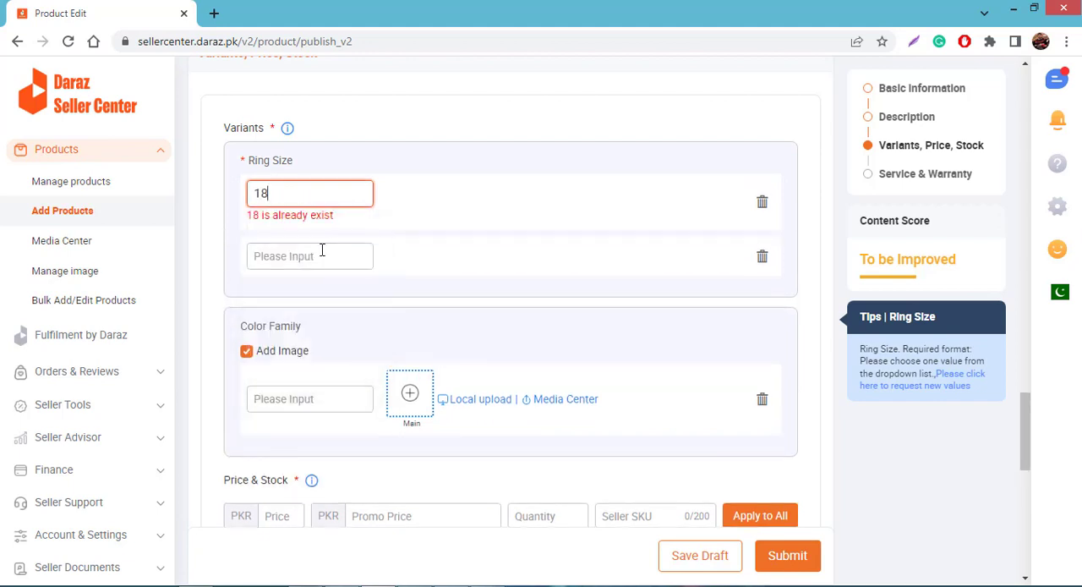
Add ring sizes 19 and 20 as further Ring Size variants, using the suggested values
click(321, 252)
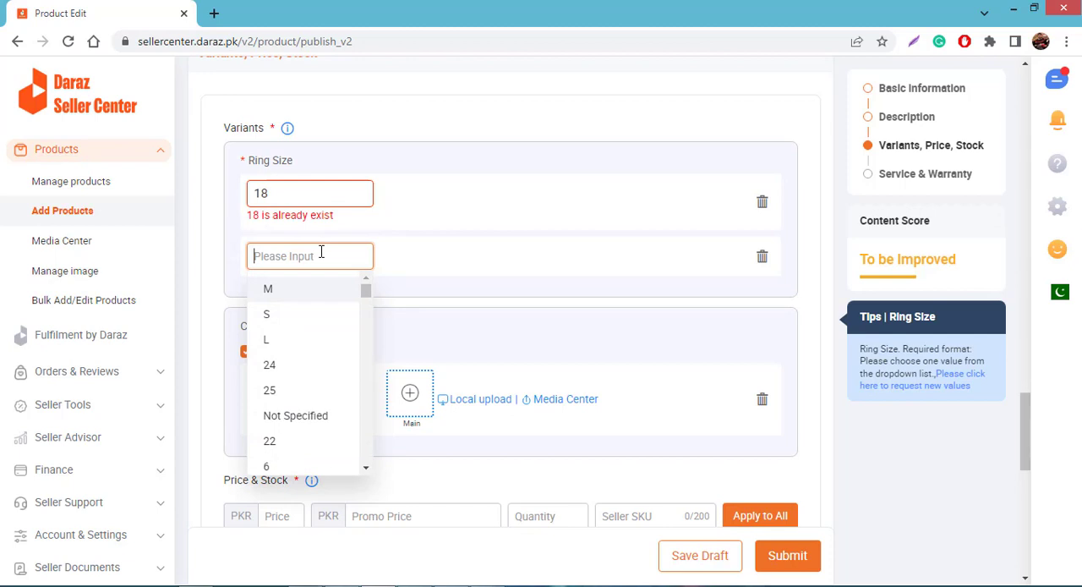
text(19)
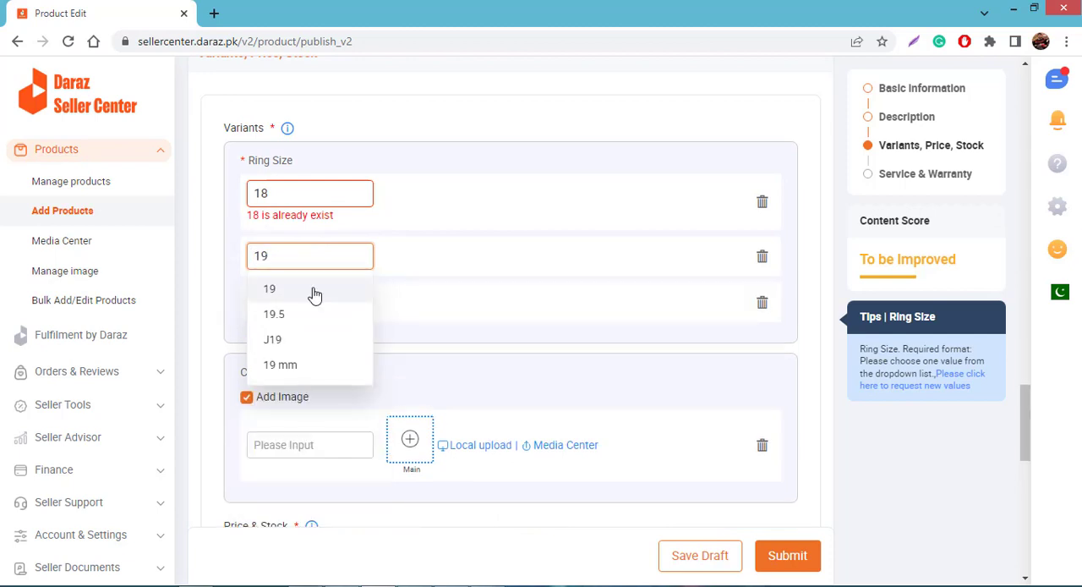
click(313, 290)
click(325, 318)
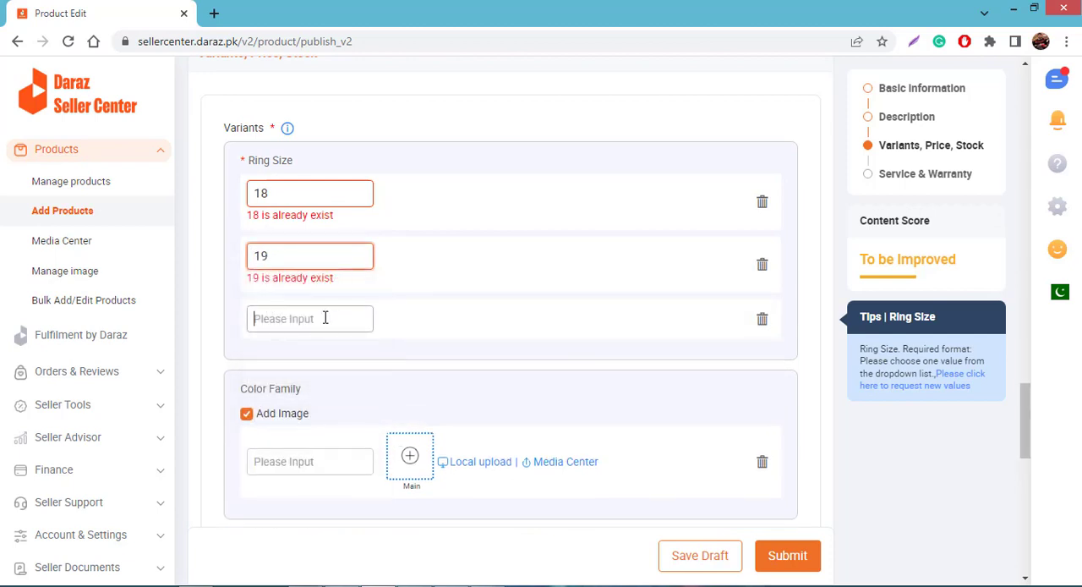
text(20)
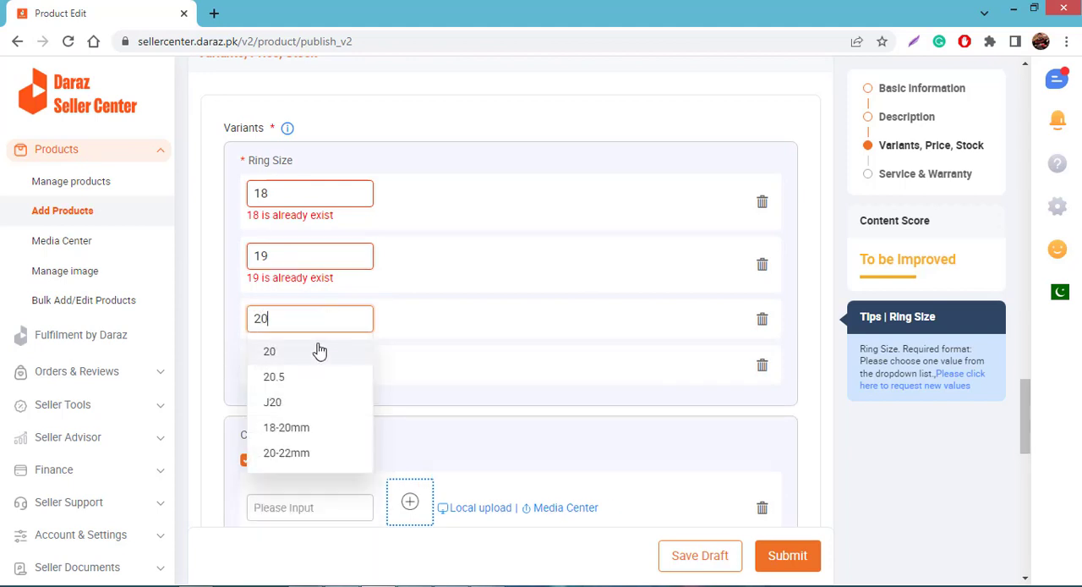
key(Return)
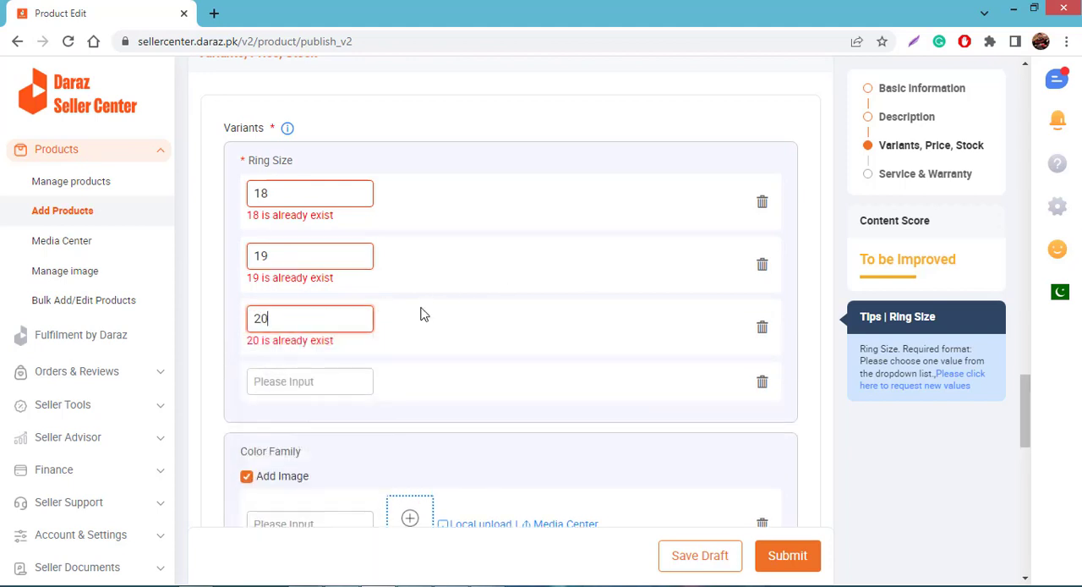
Set the first two Color Family variants to Red and Pink from the suggested colours
scroll(423, 314, down, 1)
scroll(423, 314, down, 3)
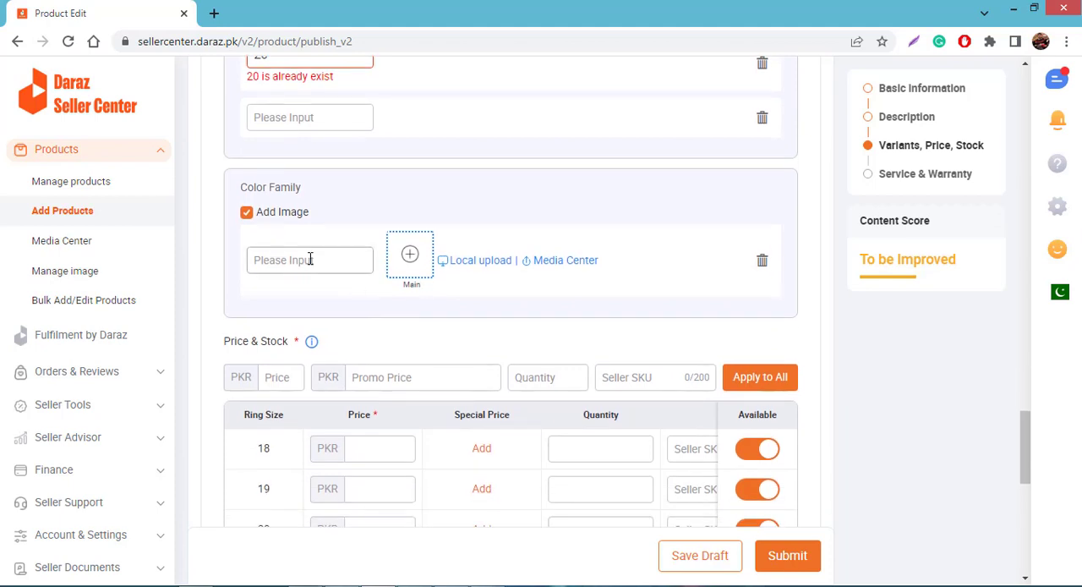
click(311, 259)
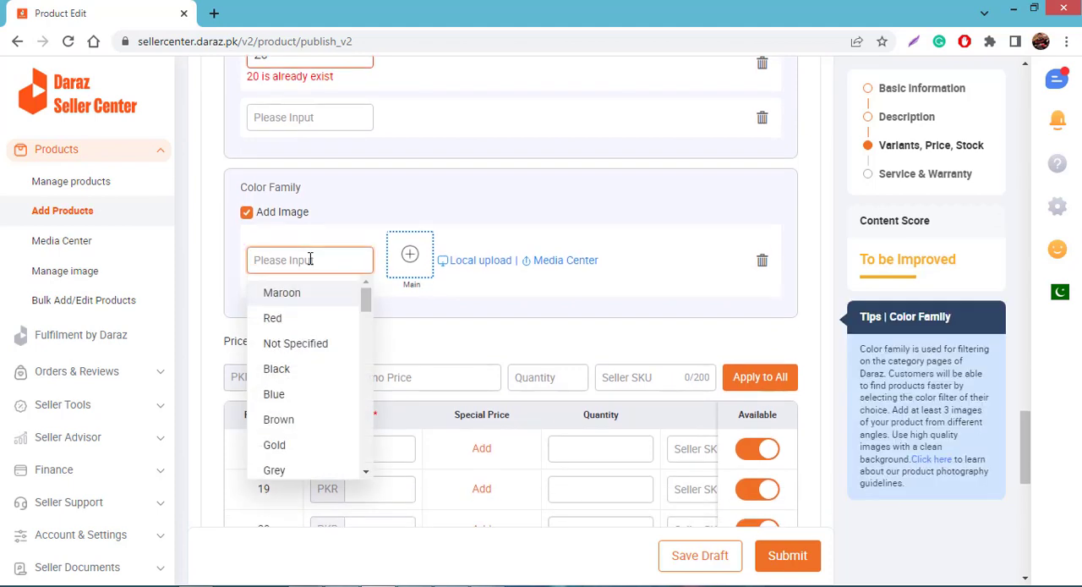
click(272, 319)
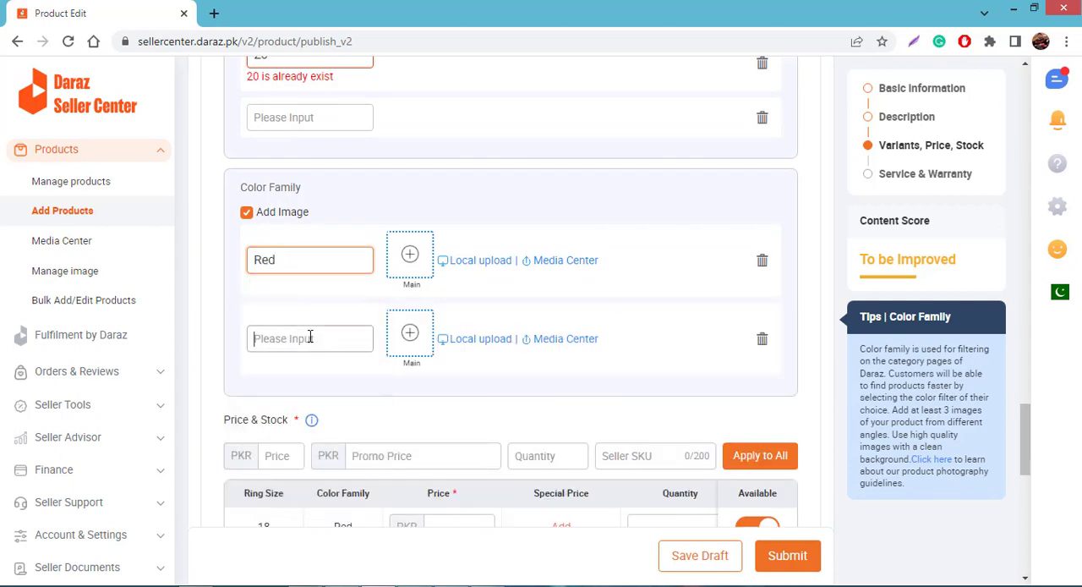
click(310, 337)
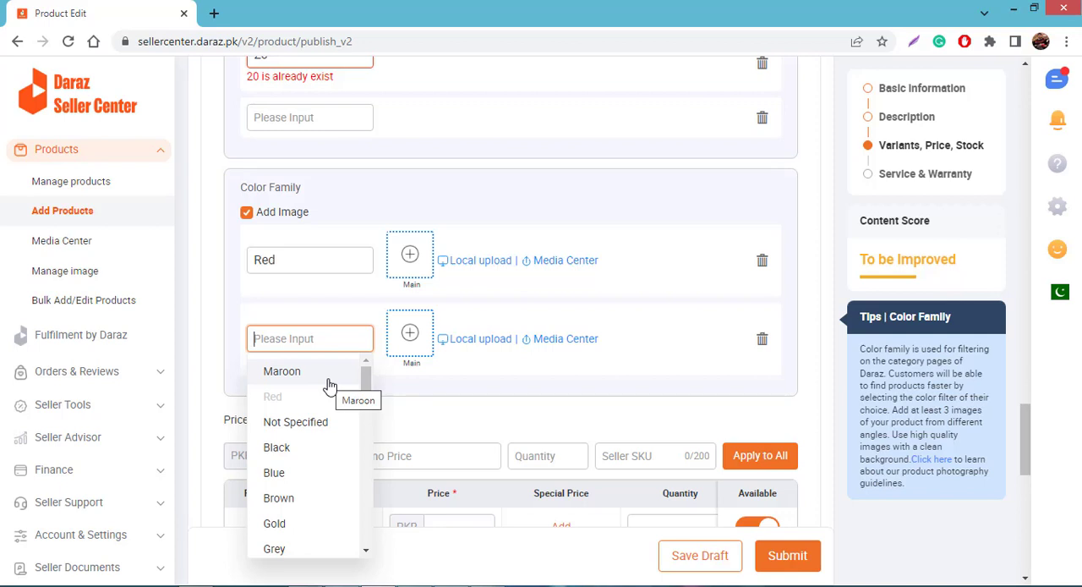
scroll(316, 470, down, 2)
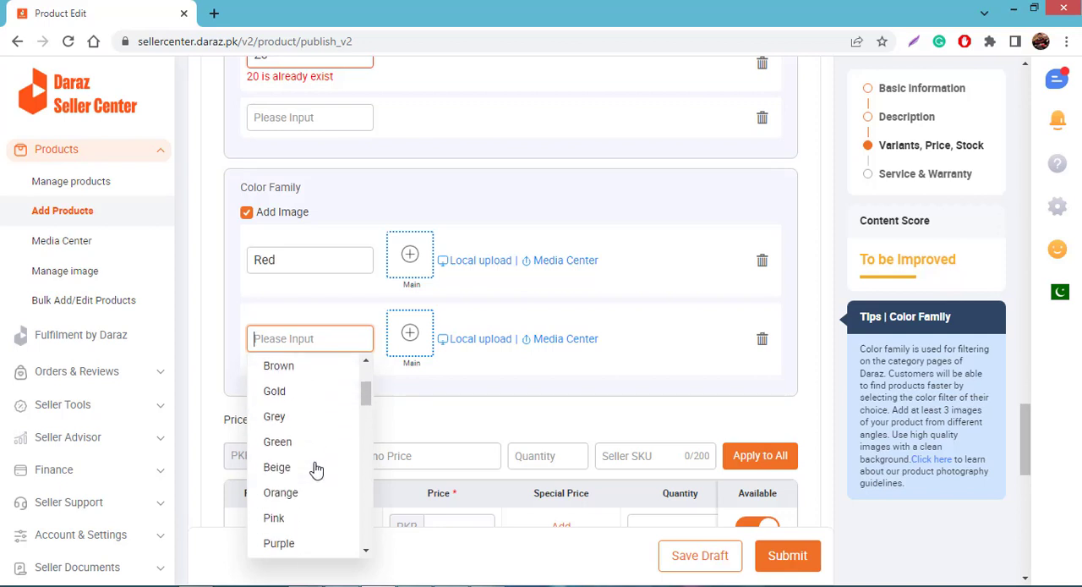
scroll(313, 448, down, 3)
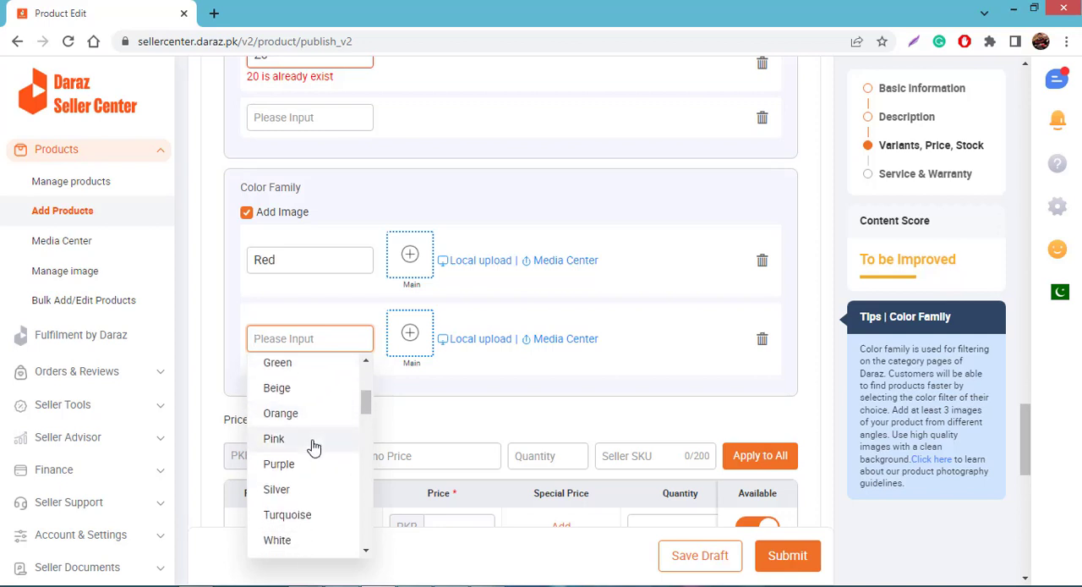
click(313, 440)
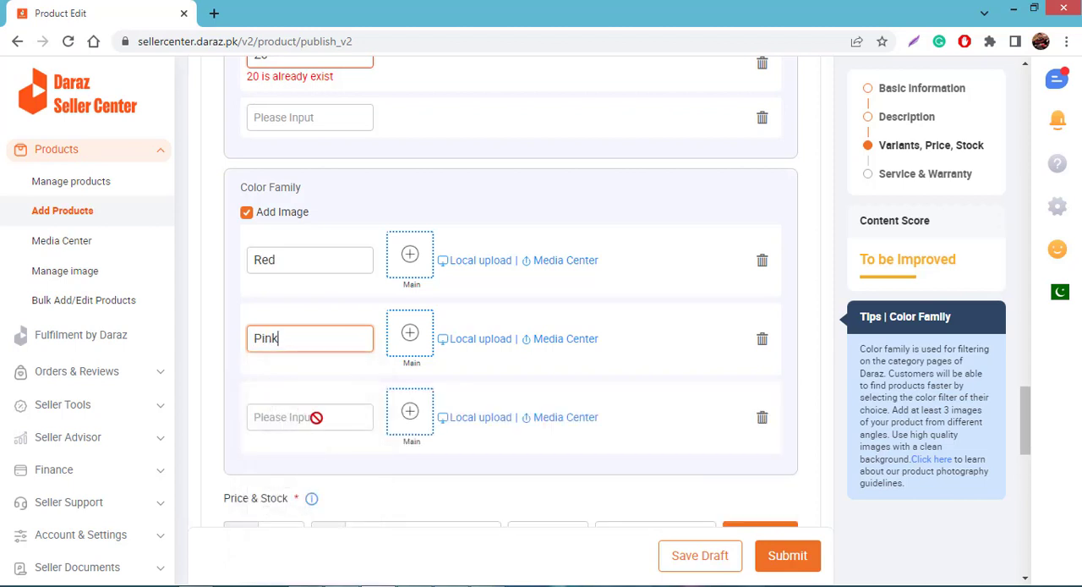
Set the third Color Family variant to White
click(318, 417)
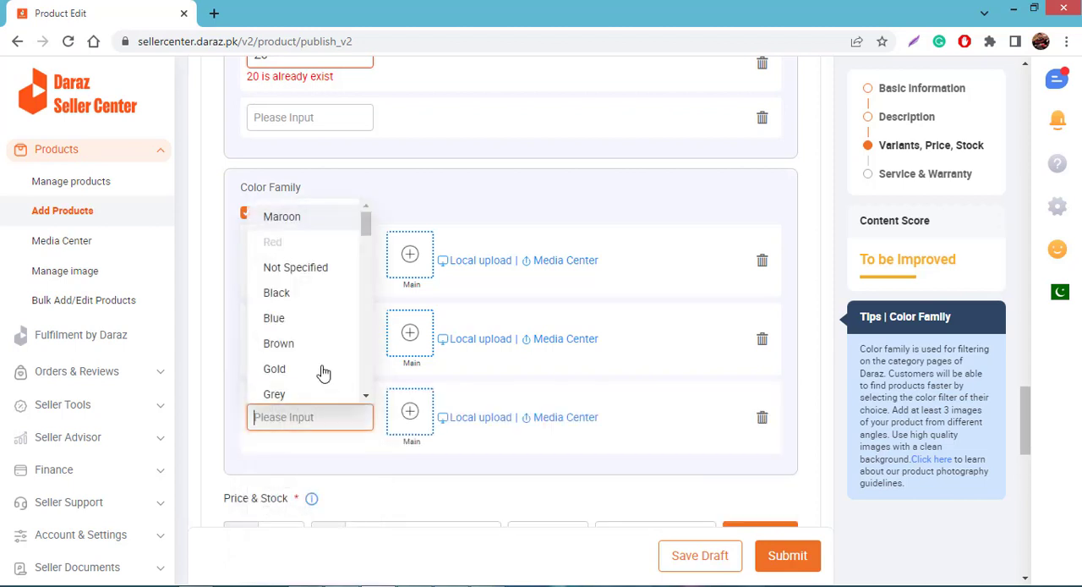
scroll(321, 343, down, 2)
scroll(322, 326, down, 3)
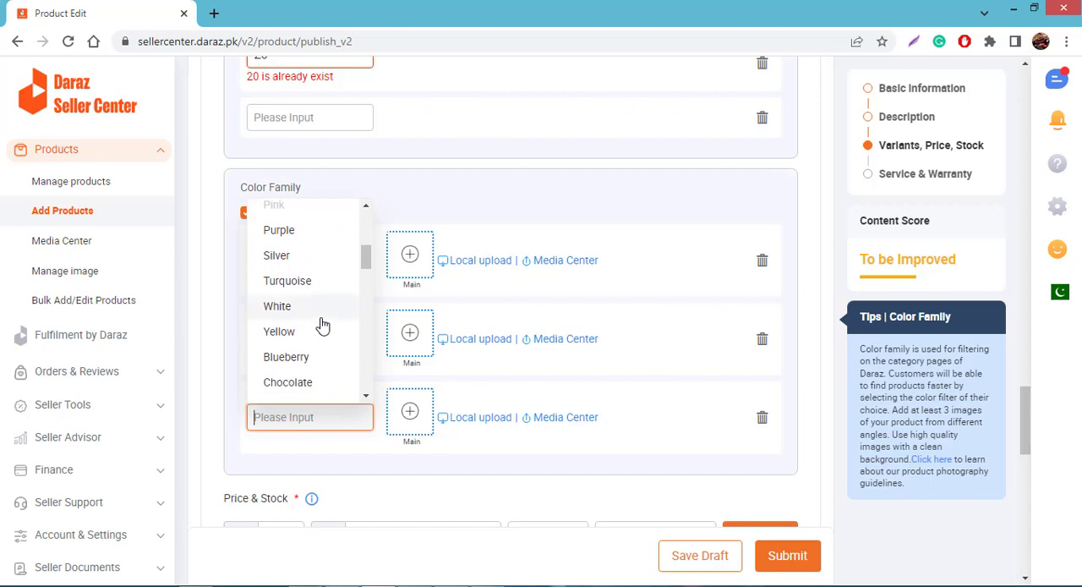
scroll(322, 326, down, 5)
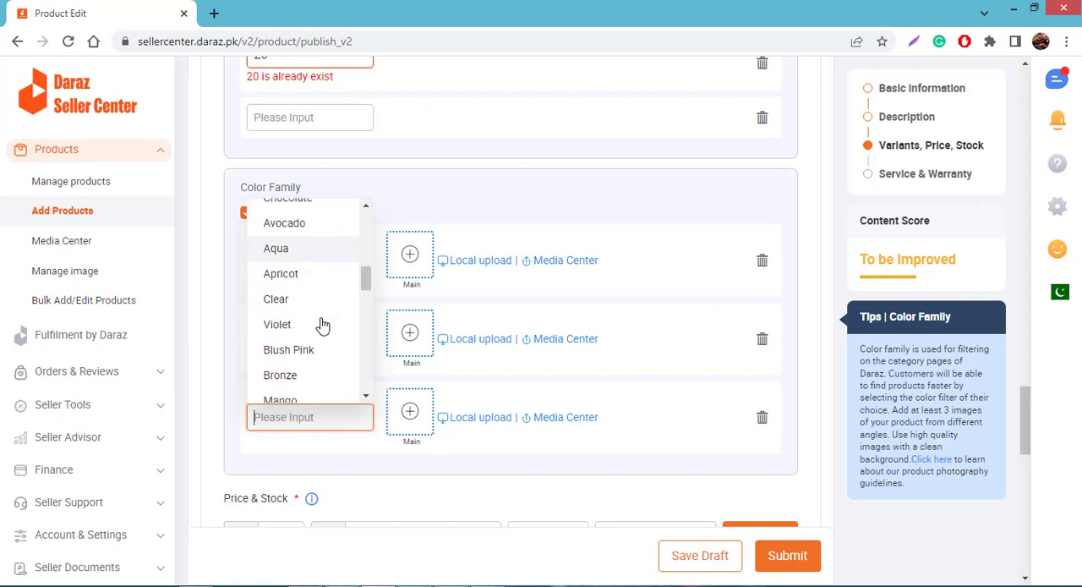
scroll(322, 326, down, 3)
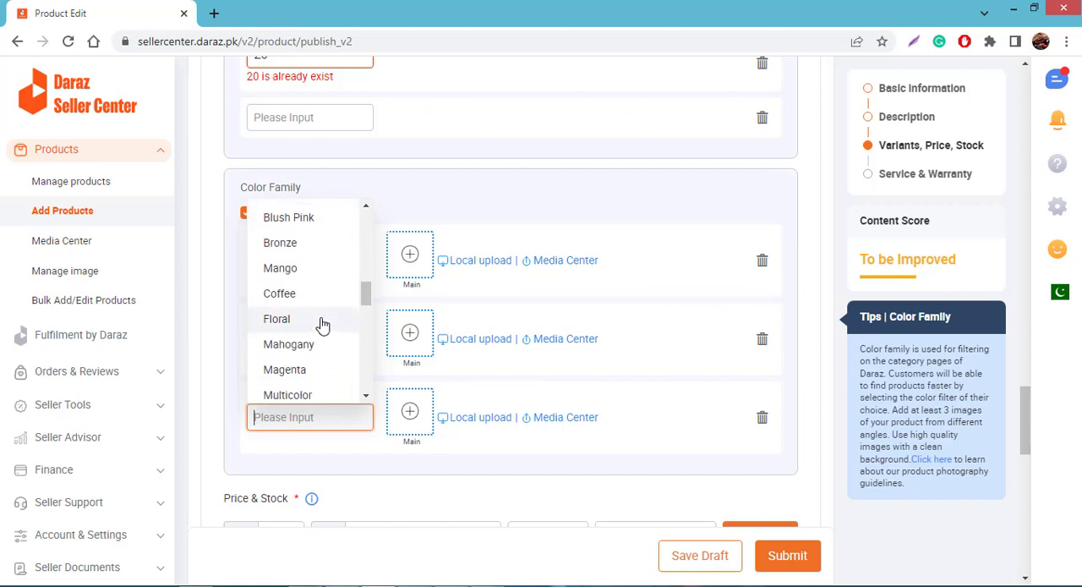
scroll(322, 326, down, 2)
text(e)
scroll(322, 321, down, 2)
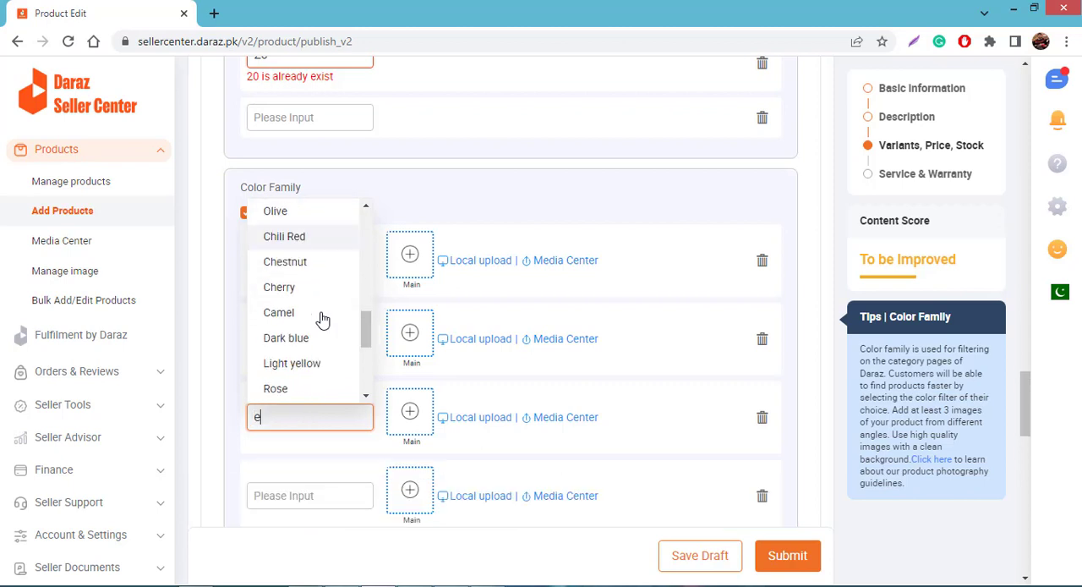
scroll(322, 318, down, 3)
click(321, 316)
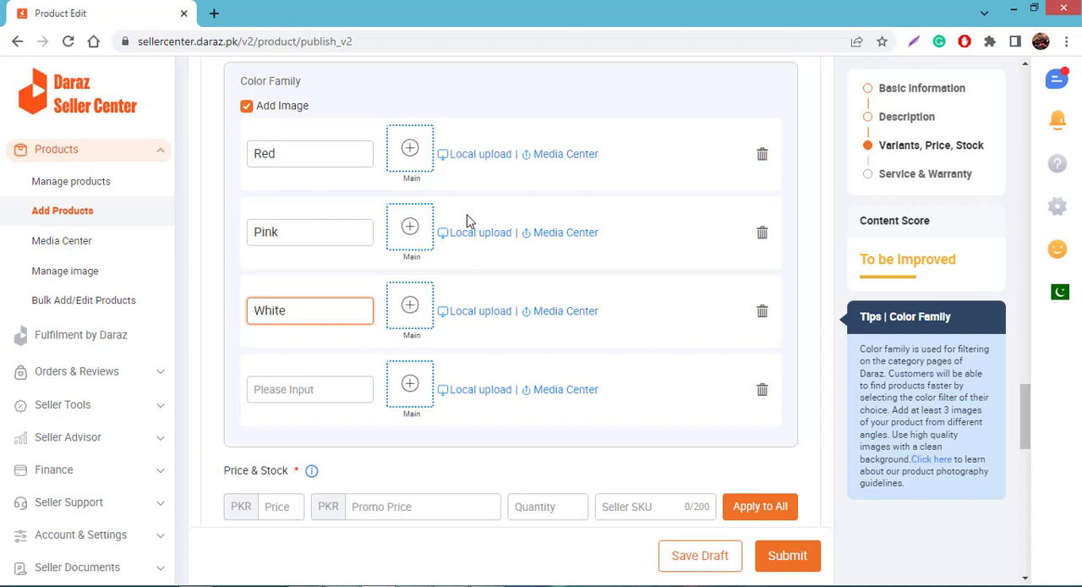
click(521, 279)
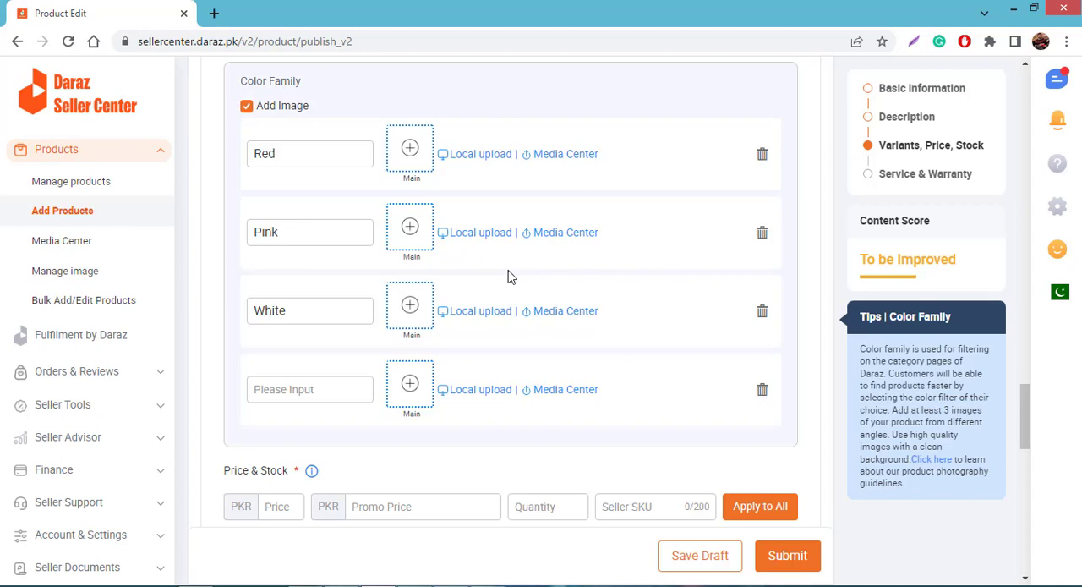
Attach three red-stone ring images from the Media Center to the Red variant, with the green-background picture as the main image
click(551, 156)
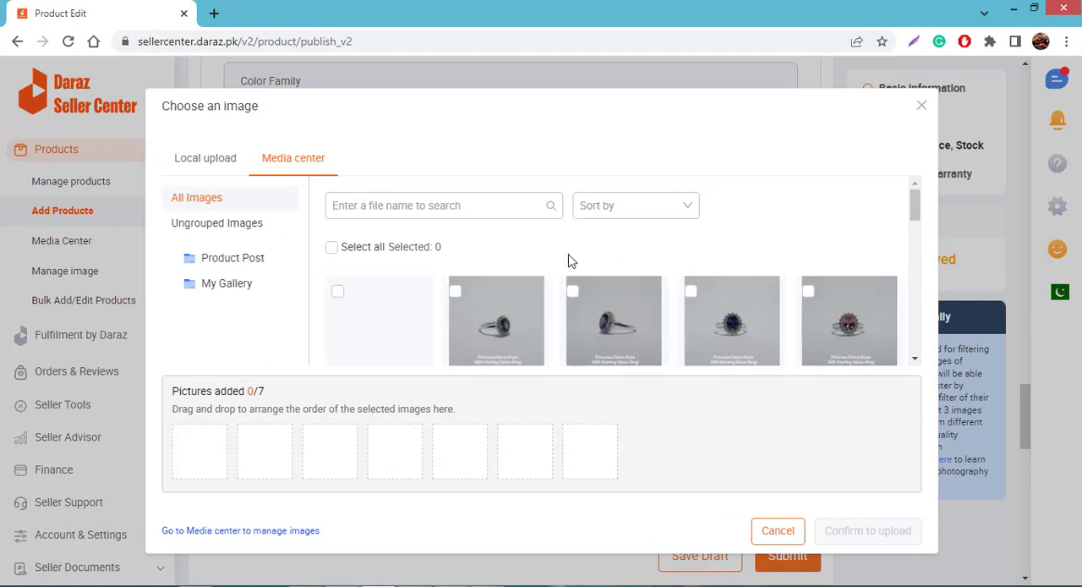
scroll(551, 273, down, 3)
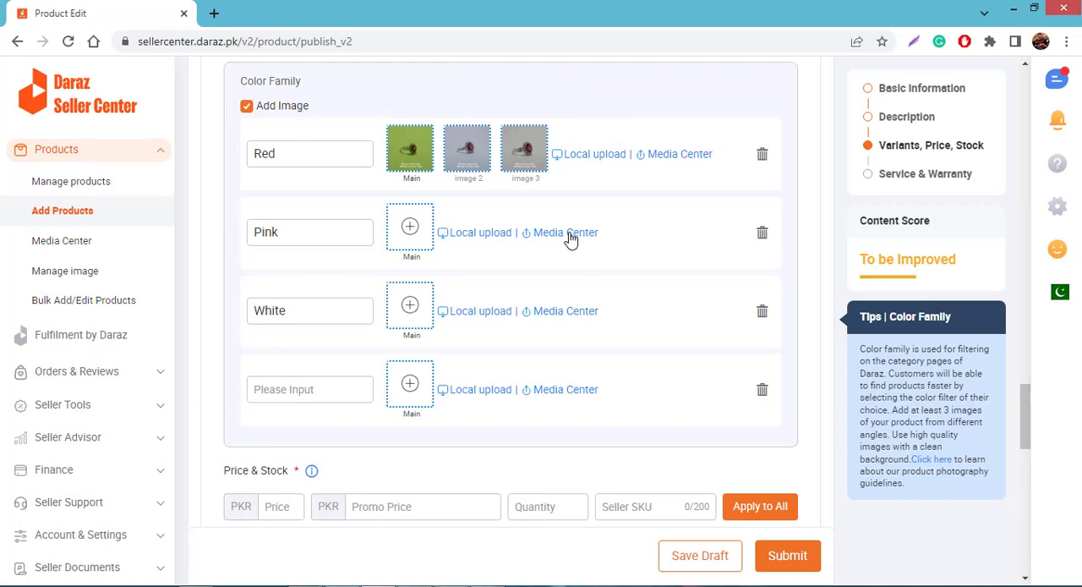
Attach the two pink-stone ring images from the Media Center to the Pink variant, with 8-01.jpg as the main image
click(567, 235)
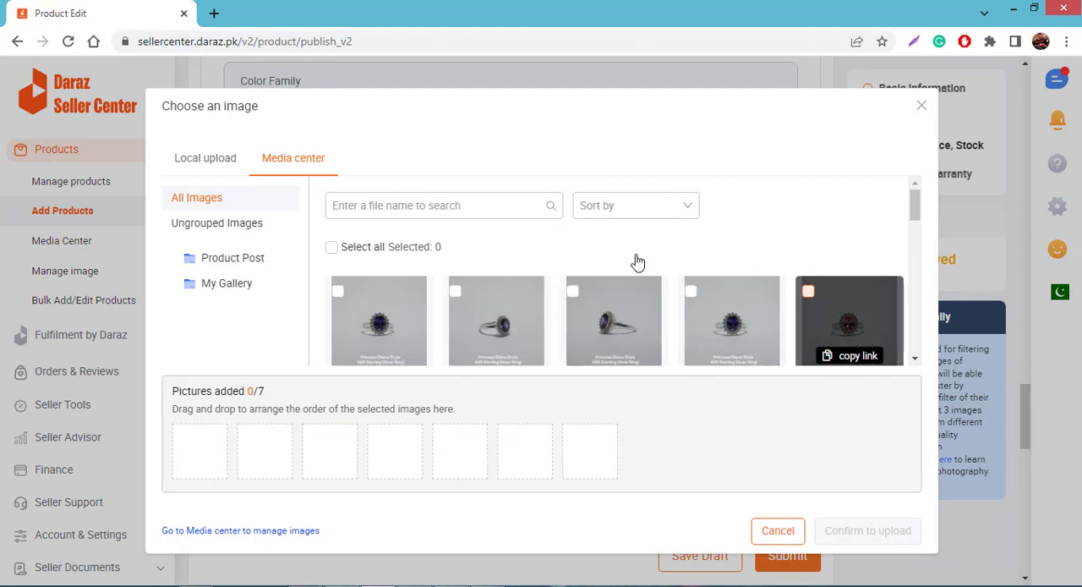
click(808, 291)
scroll(638, 262, down, 1)
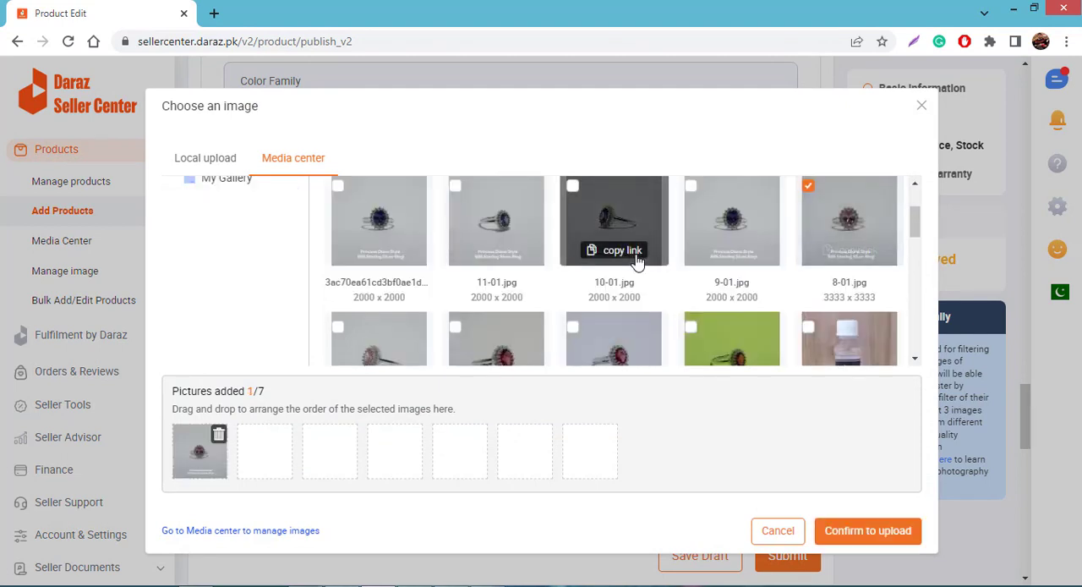
click(339, 328)
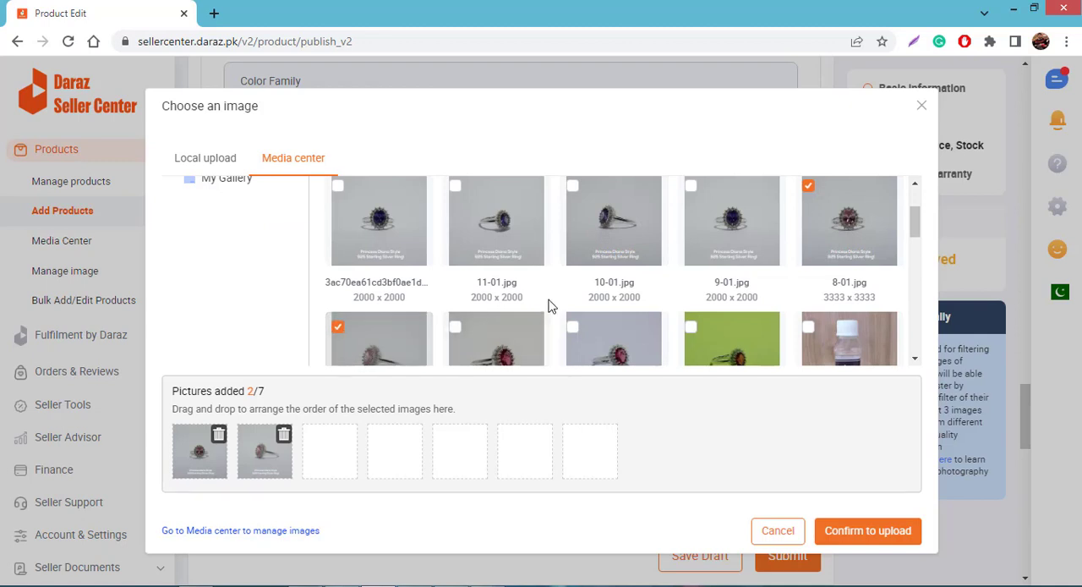
scroll(661, 300, up, 1)
scroll(662, 300, down, 2)
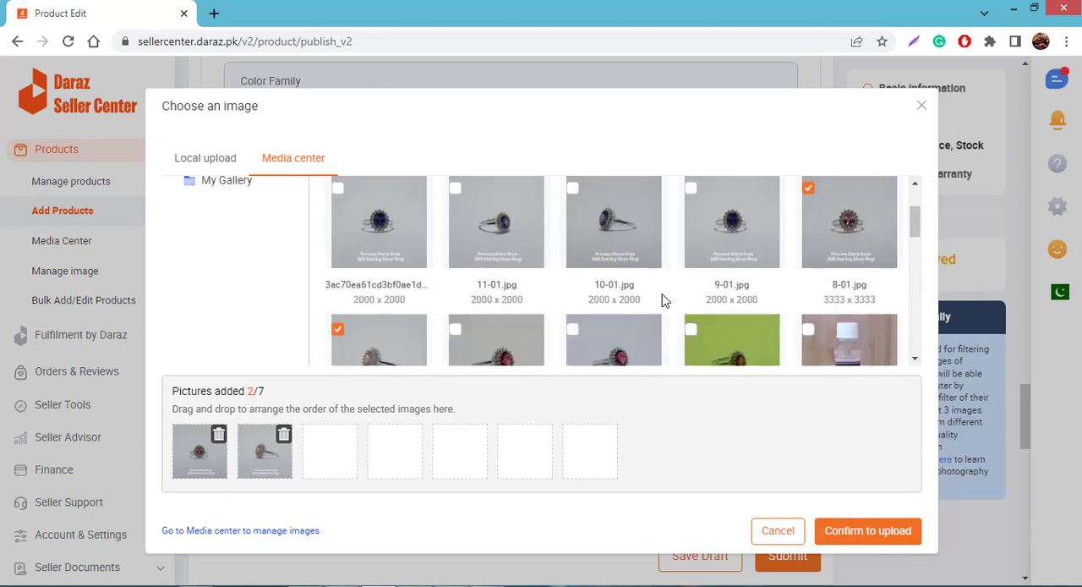
scroll(664, 300, up, 1)
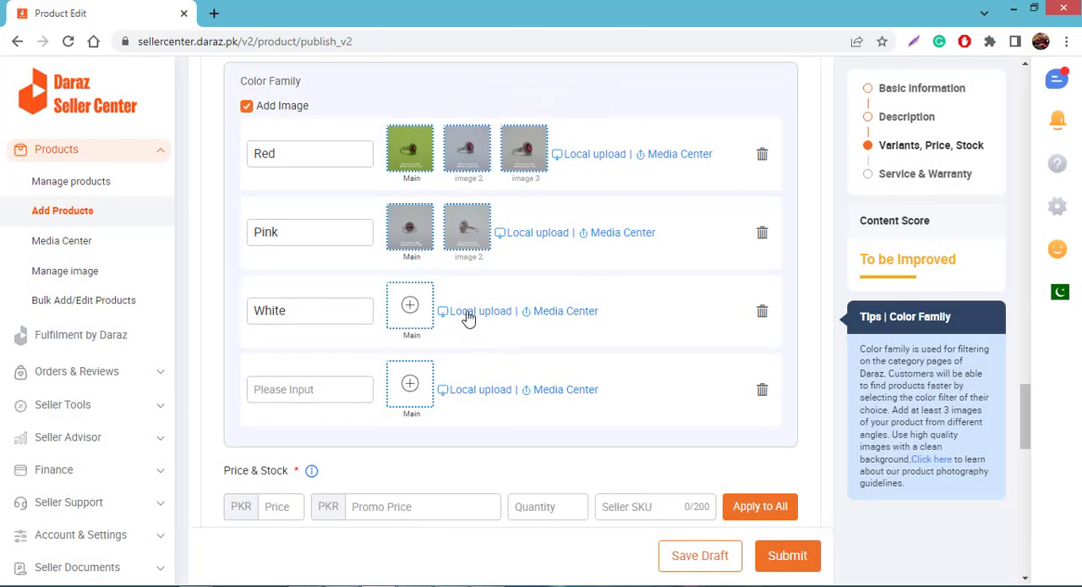
Change the third Color Family variant to Purple and attach three purple-stone ring images to it from the Media Center
click(469, 315)
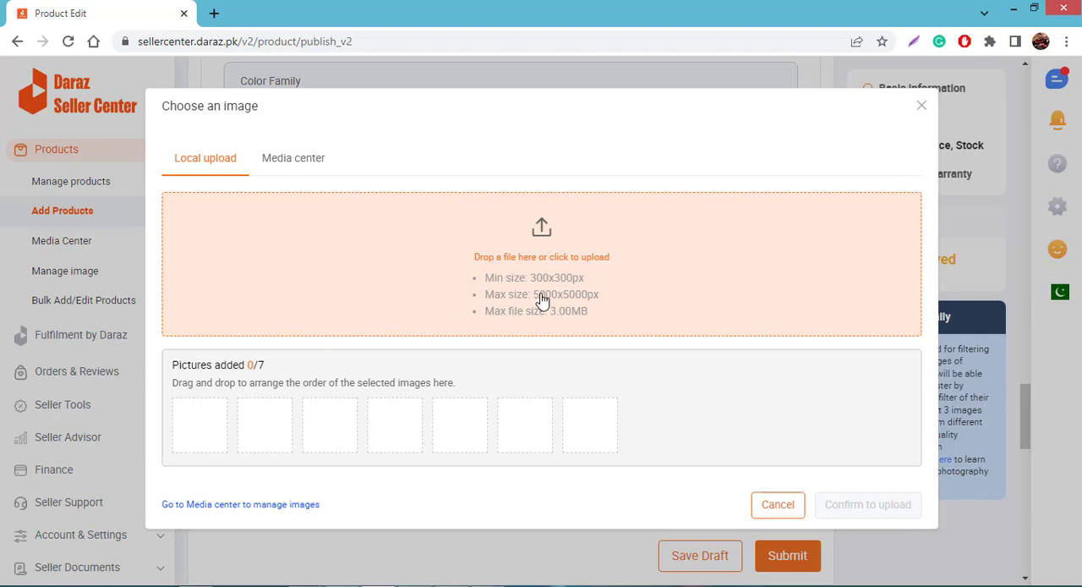
click(785, 511)
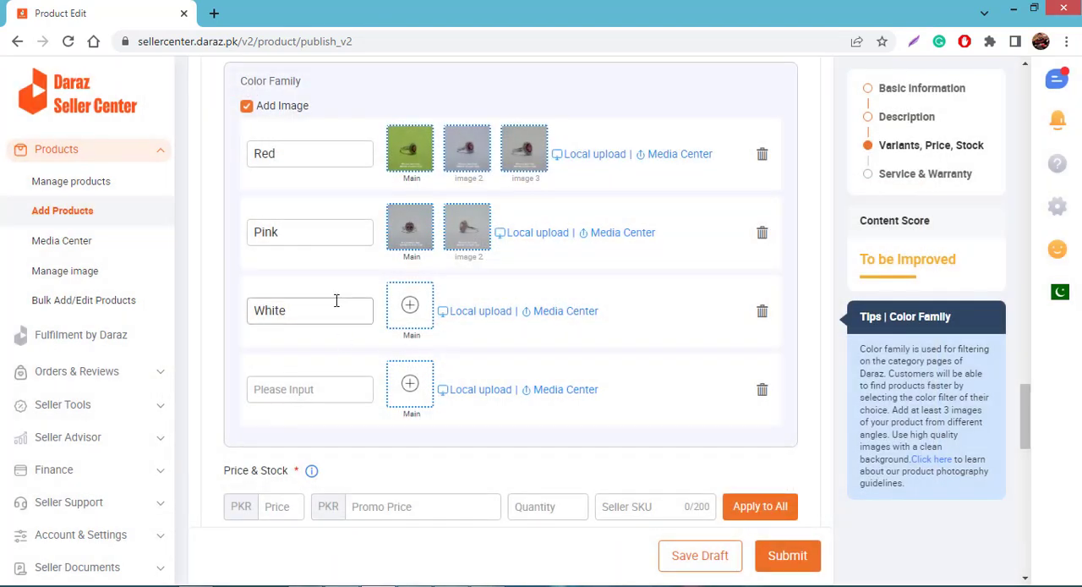
click(341, 305)
double_click(347, 311)
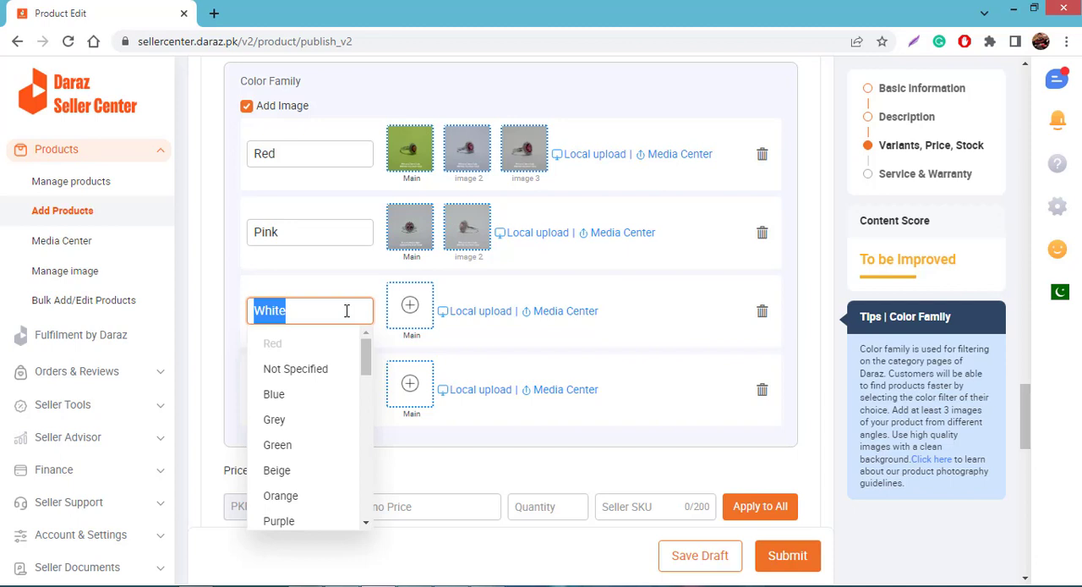
text(Purple)
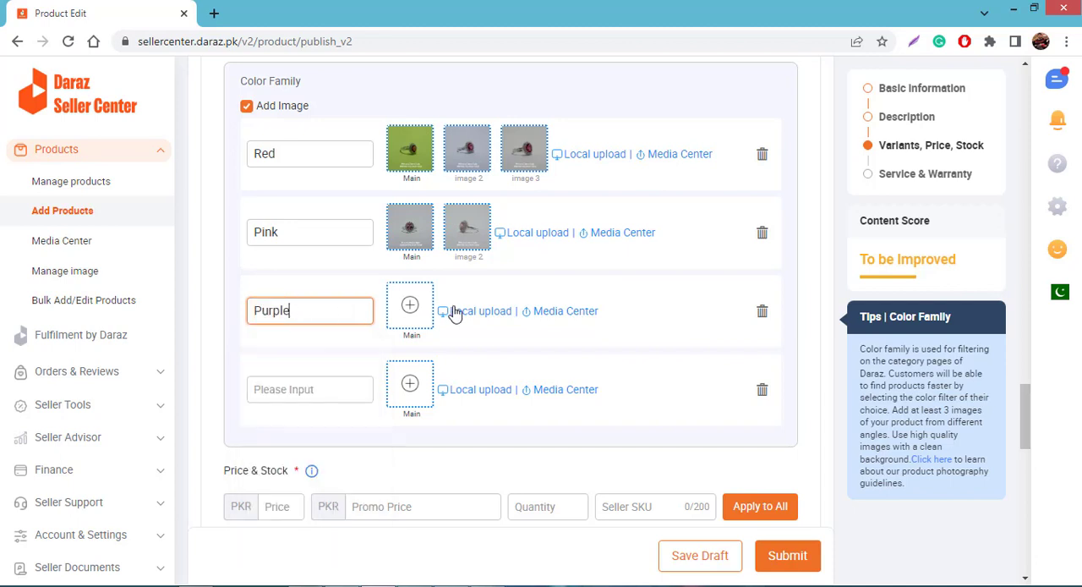
click(558, 311)
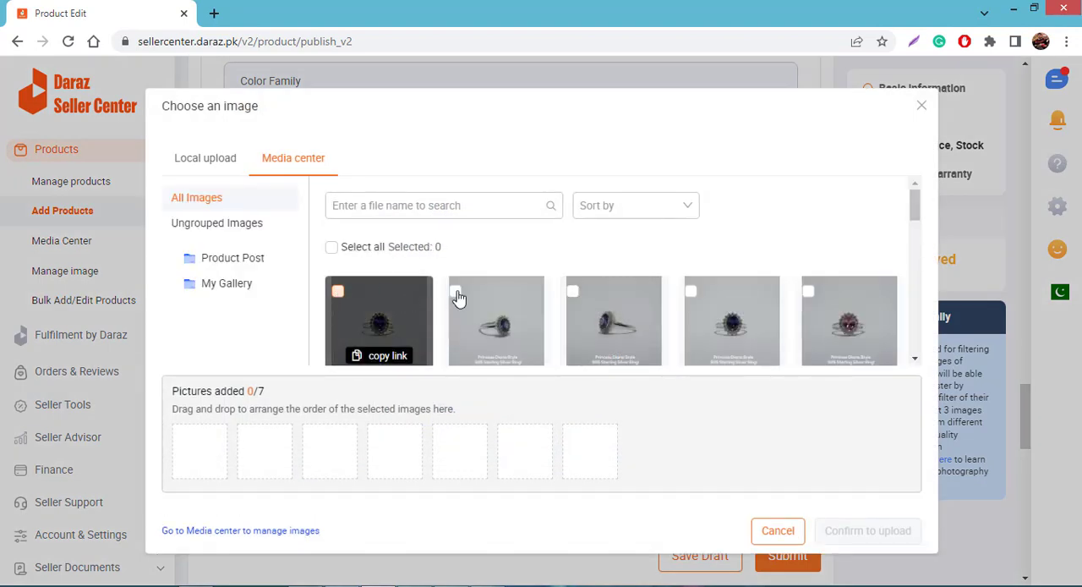
click(572, 292)
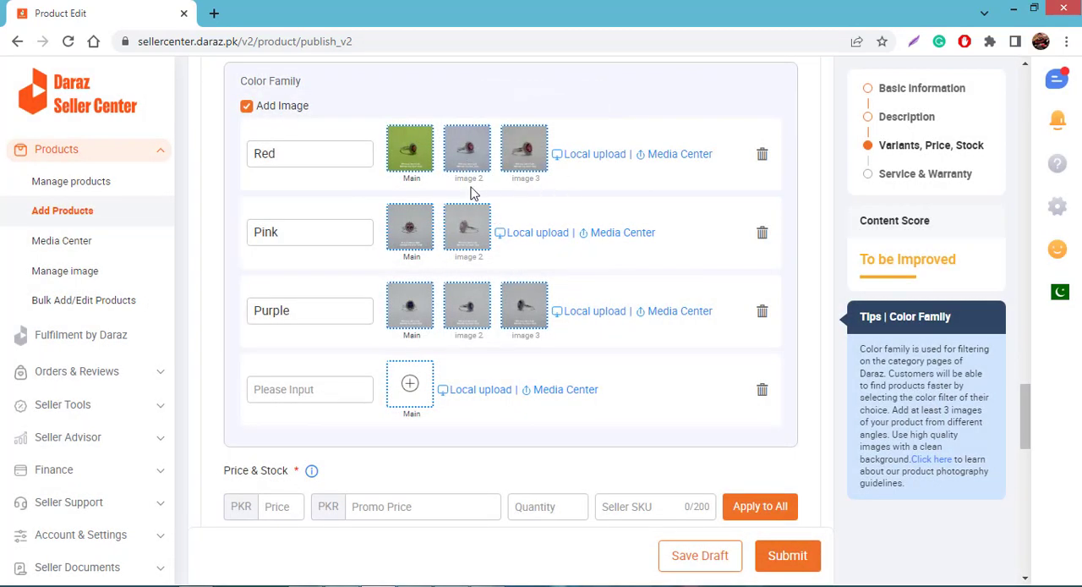
Enter a bulk price of 3500 PKR for the variants in Price & Stock
scroll(503, 267, down, 1)
scroll(503, 267, down, 3)
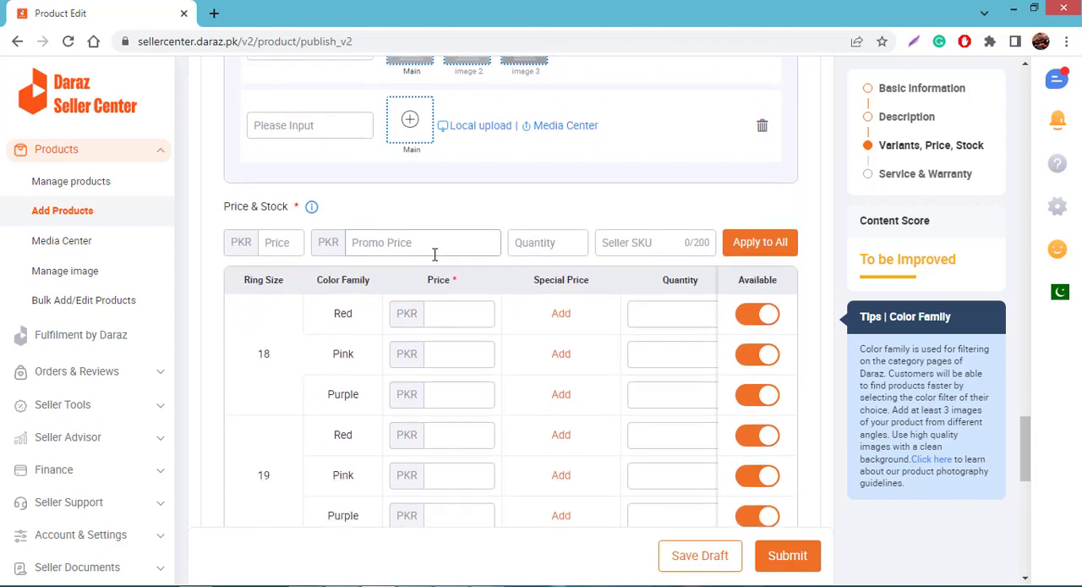
click(283, 243)
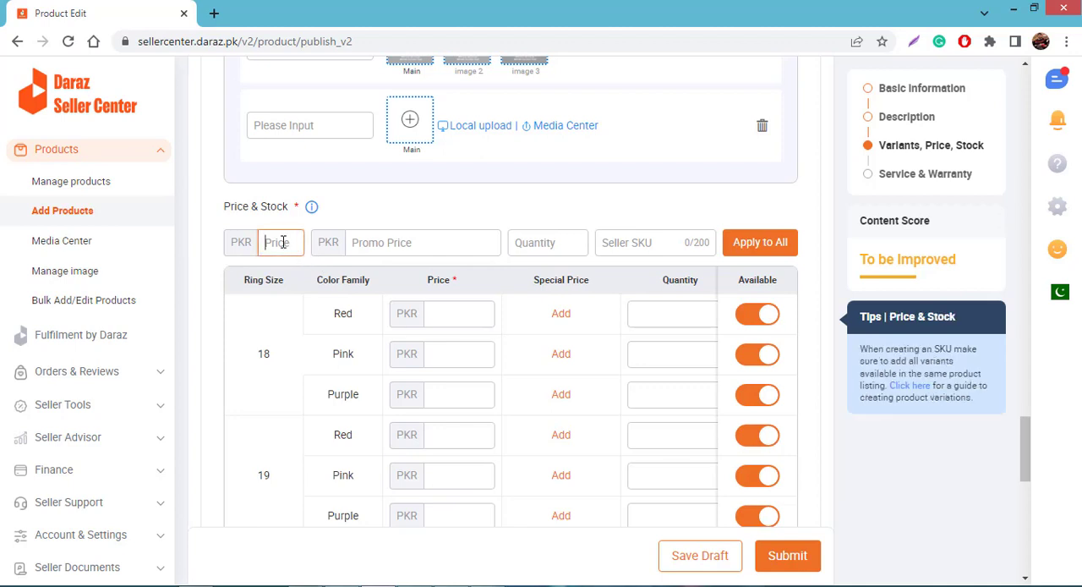
text(3500)
Add a bulk promo price of 2500 PKR valid from 20/03/2023 to 31/03/2023
click(390, 246)
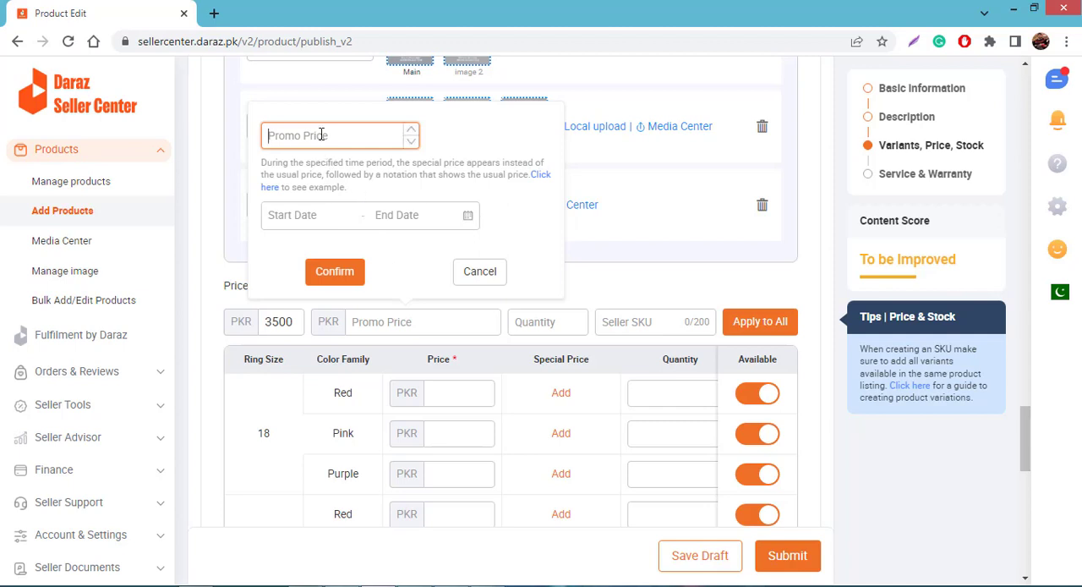
text(2500)
click(317, 215)
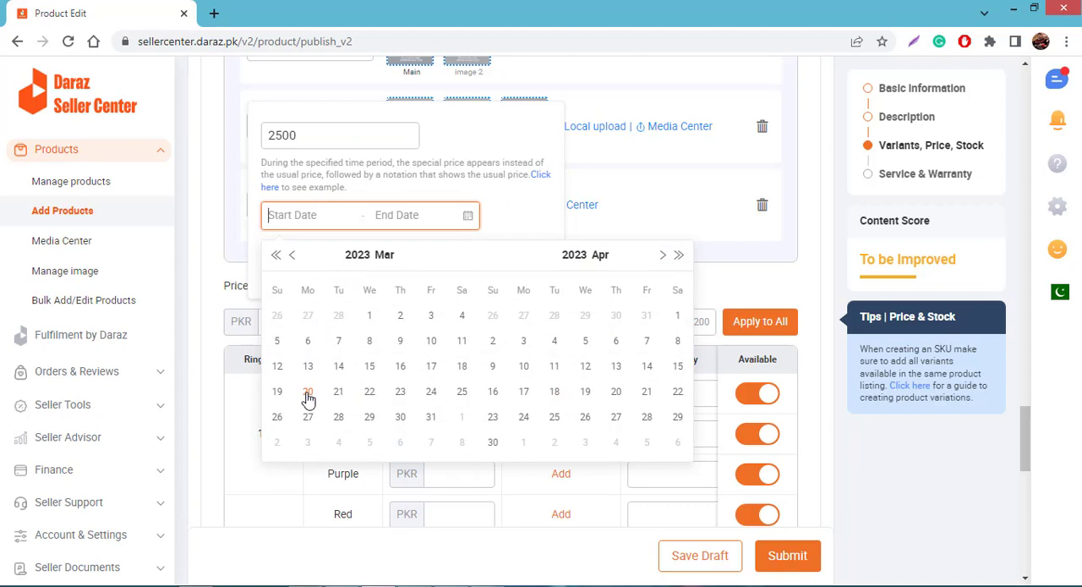
click(308, 397)
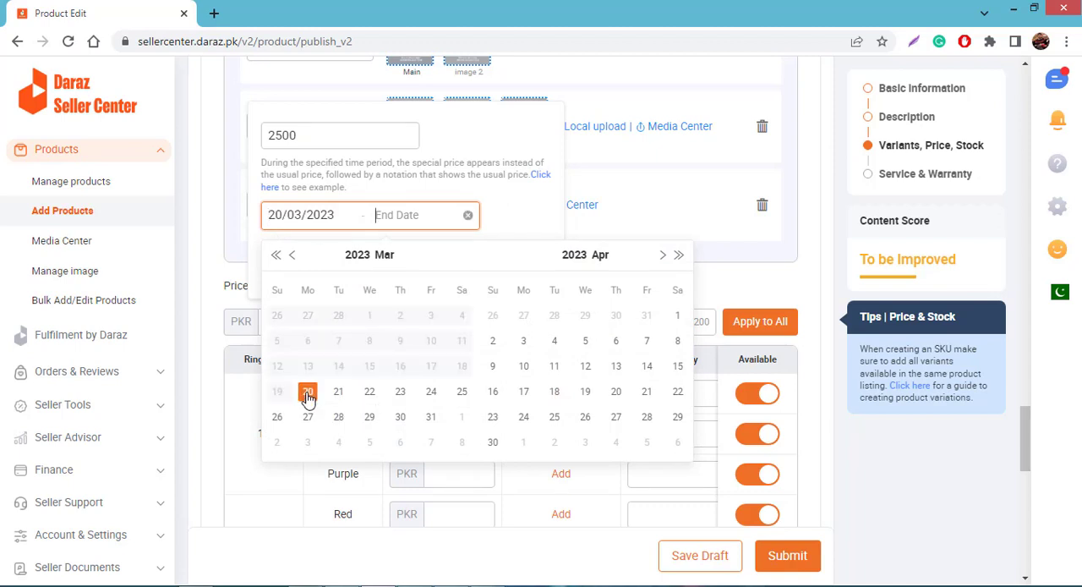
click(437, 418)
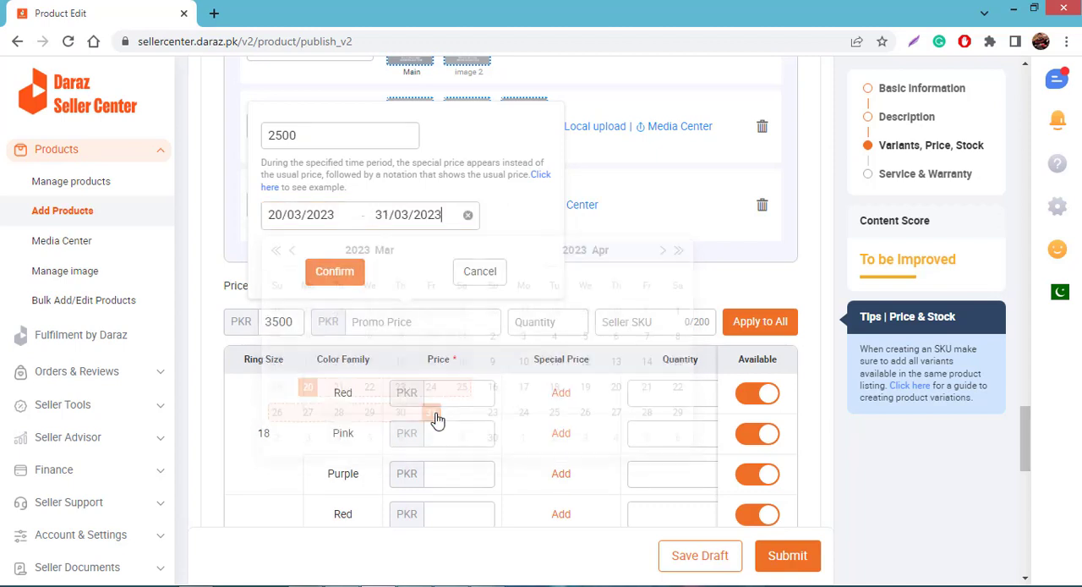
click(335, 271)
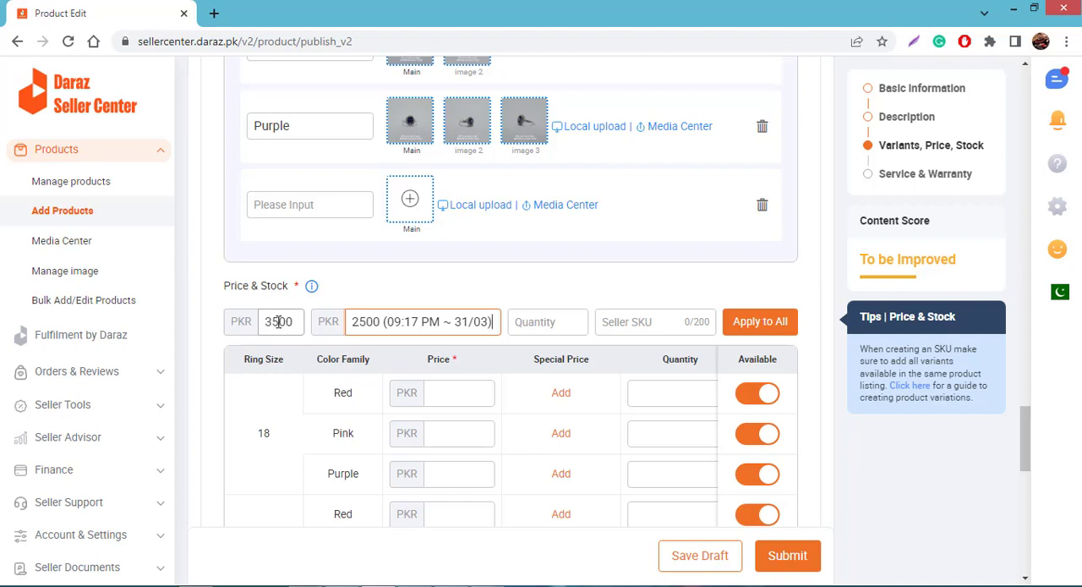
Set the bulk quantity to 50 and apply the price, promo price and quantity to all variants
click(556, 322)
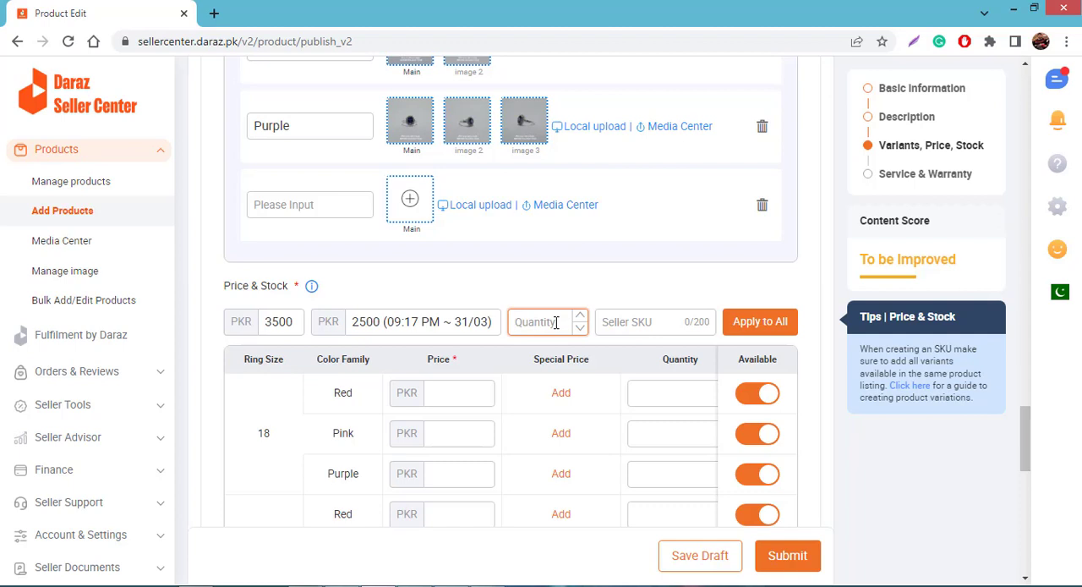
text(50)
click(756, 329)
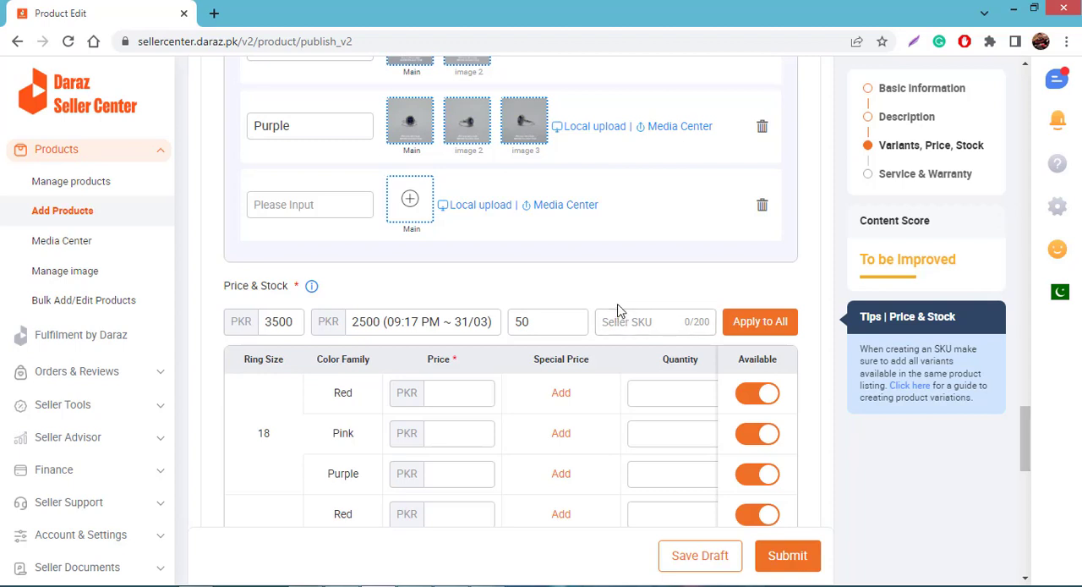
scroll(618, 310, down, 2)
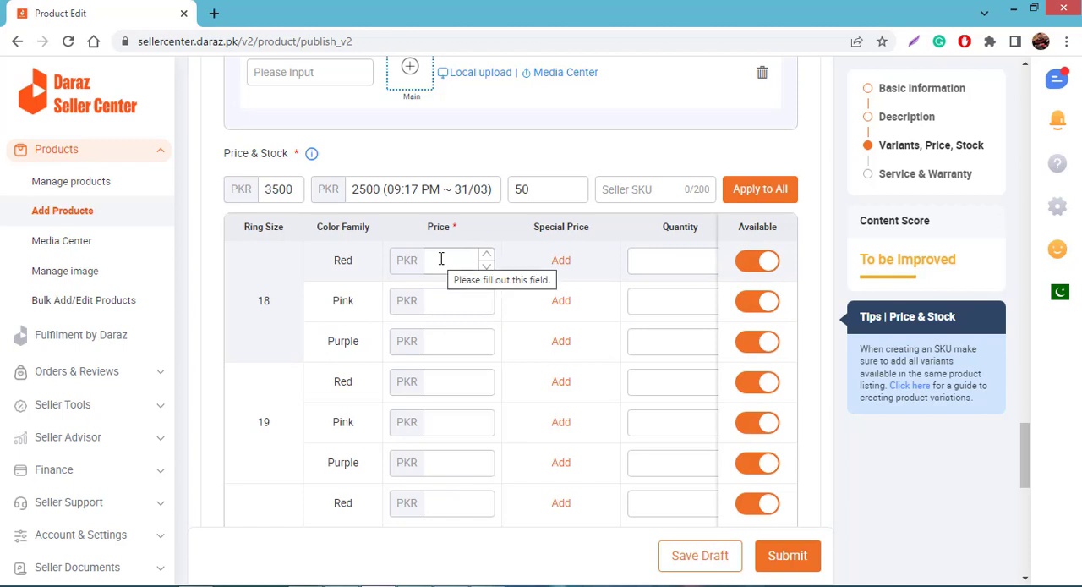
click(755, 192)
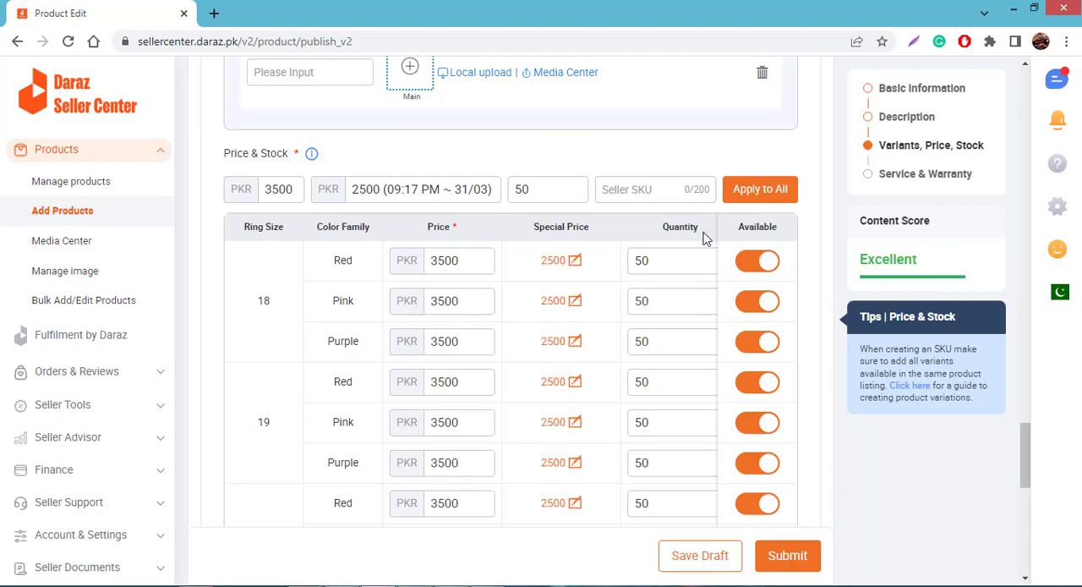
scroll(524, 253, down, 3)
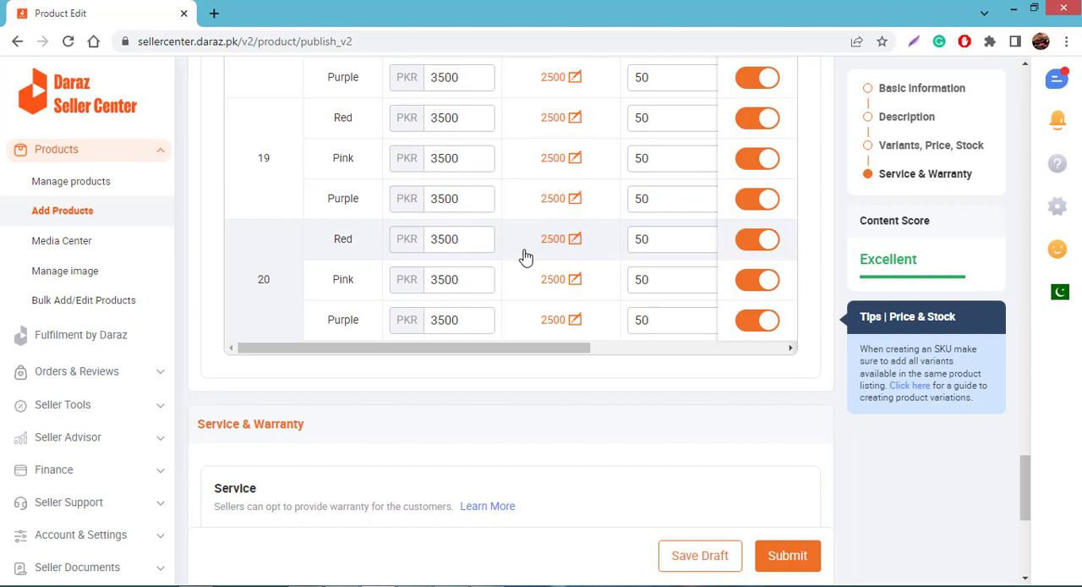
scroll(524, 256, up, 2)
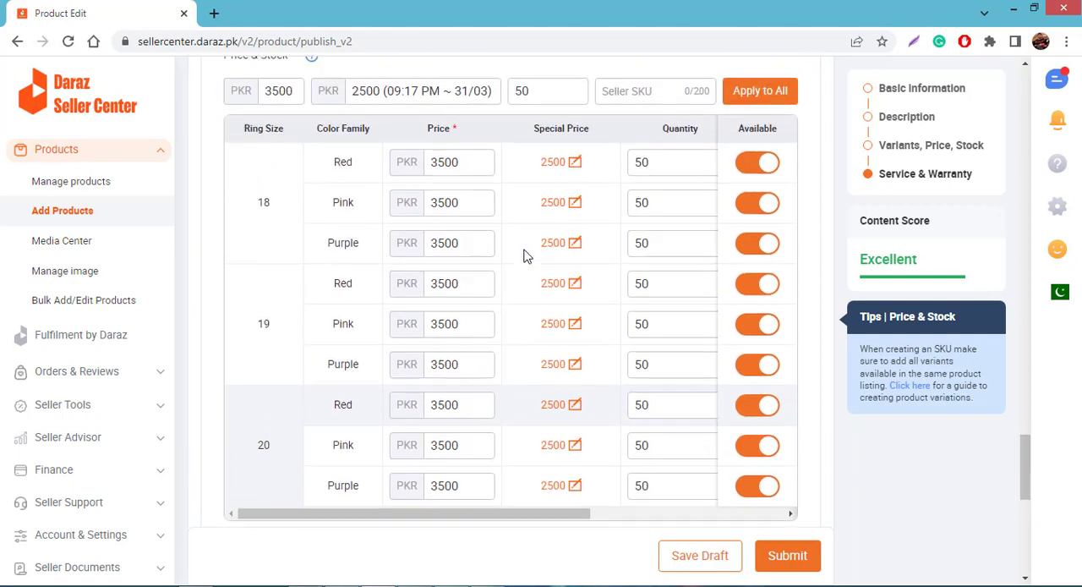
scroll(524, 256, down, 2)
scroll(524, 256, down, 4)
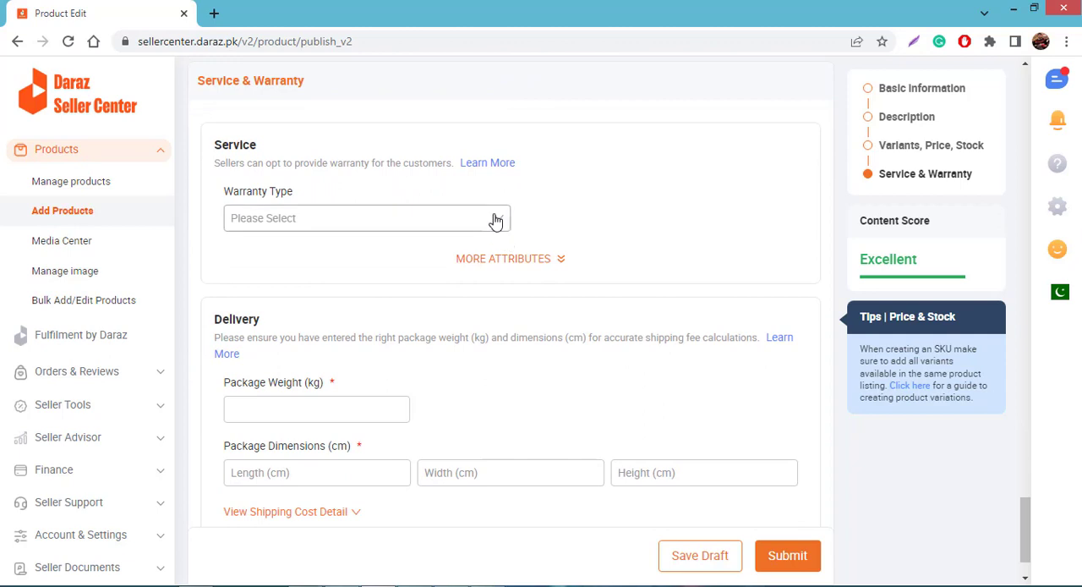
click(495, 219)
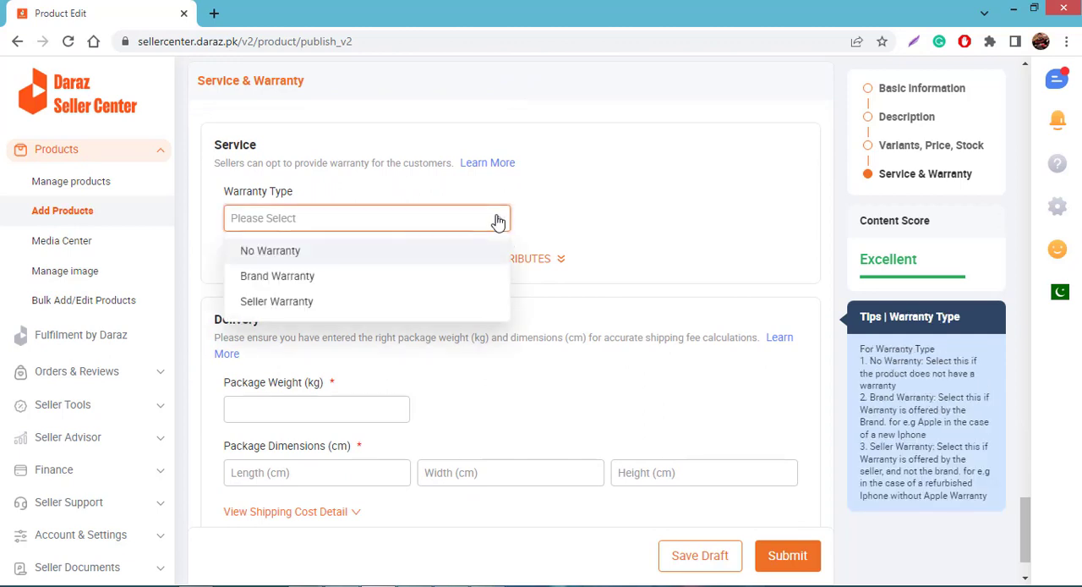
click(422, 302)
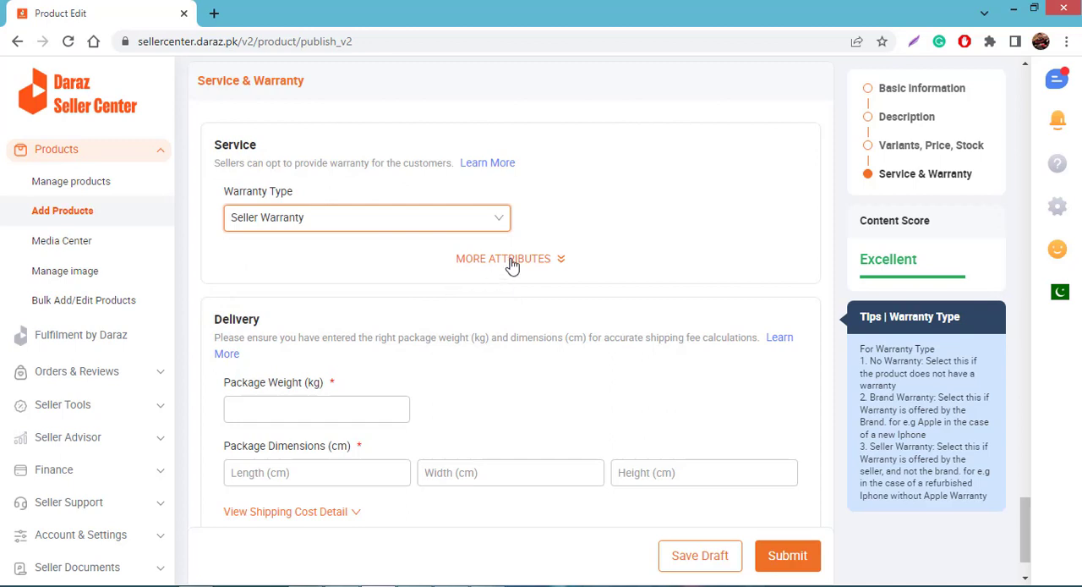
click(511, 264)
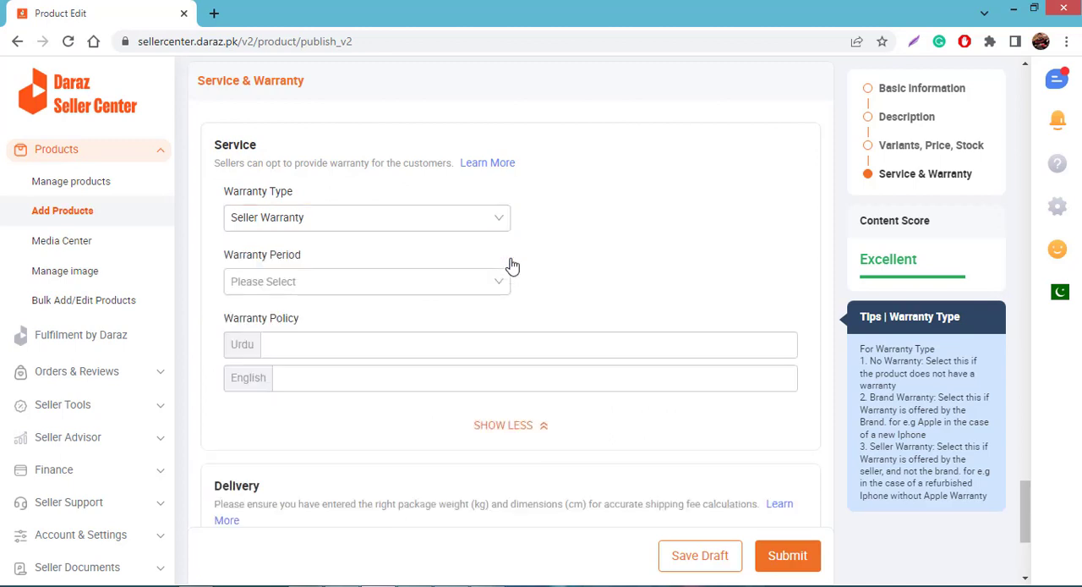
click(464, 284)
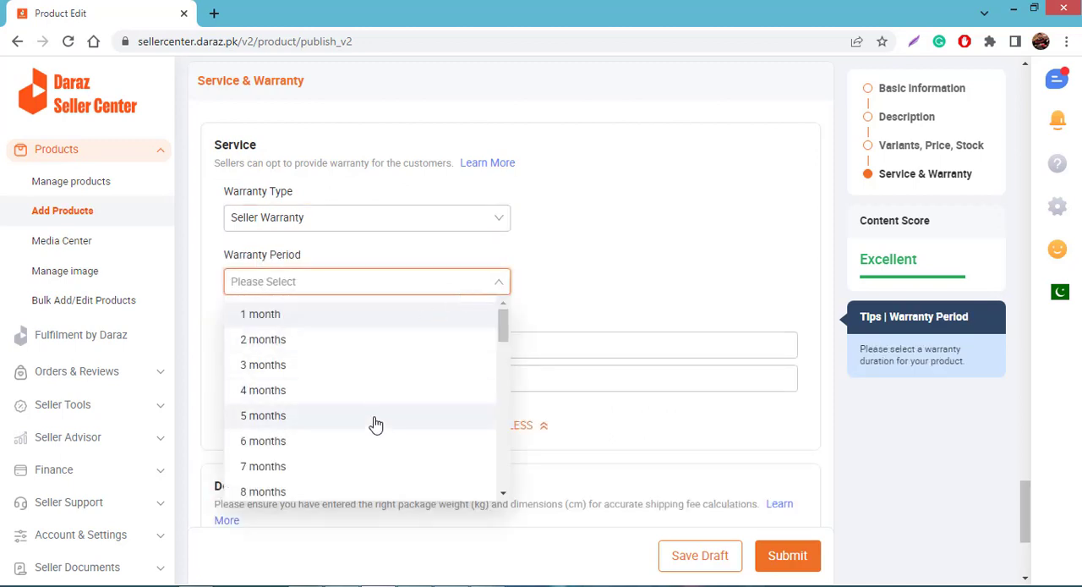
click(575, 285)
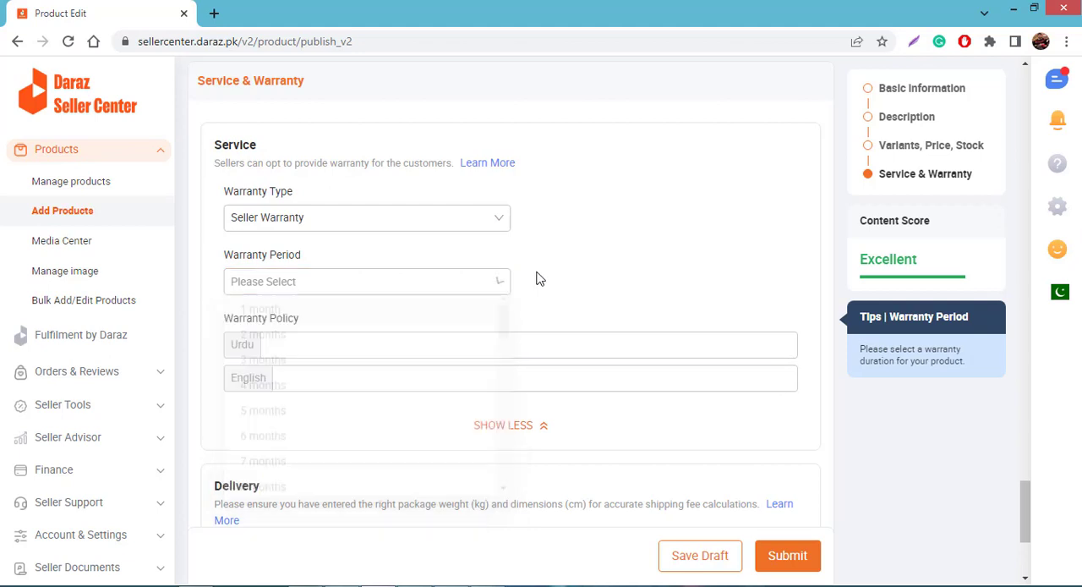
Set the product's Warranty Type to No Warranty
click(497, 220)
click(434, 252)
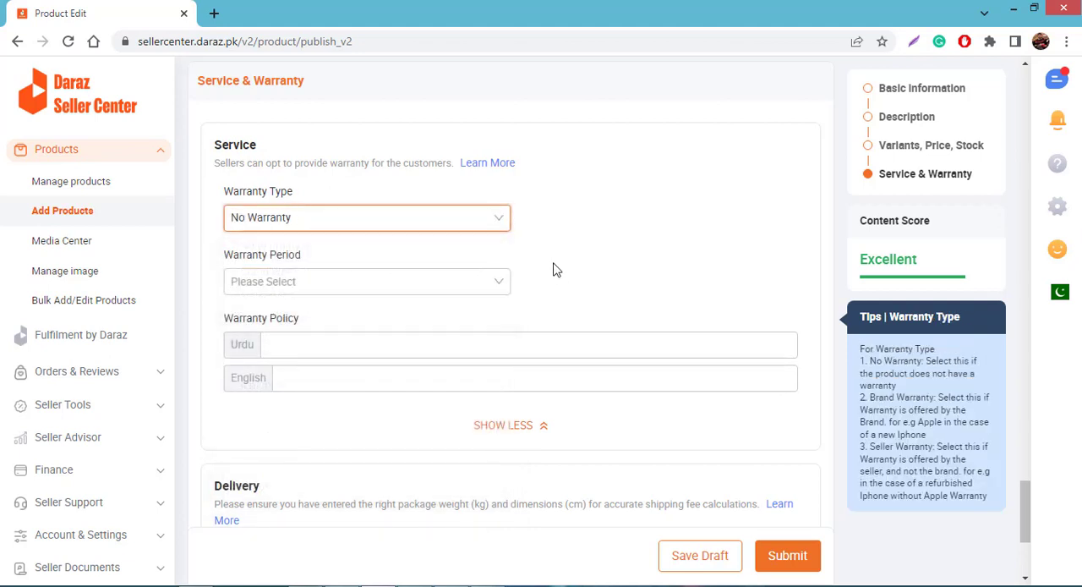
Set the package weight in the Delivery section to 0.2 kg
scroll(553, 268, down, 1)
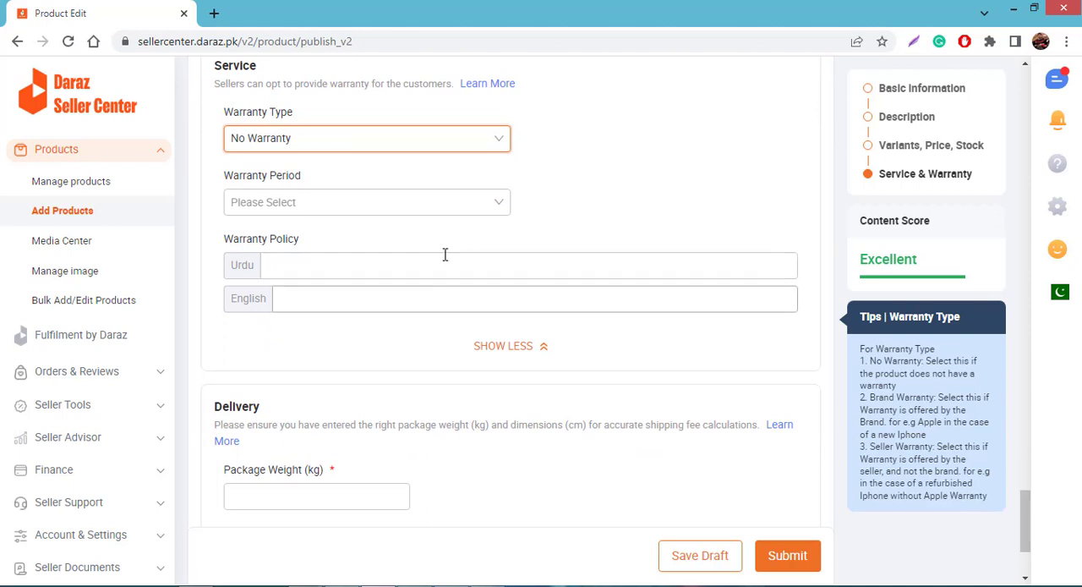
scroll(431, 310, down, 2)
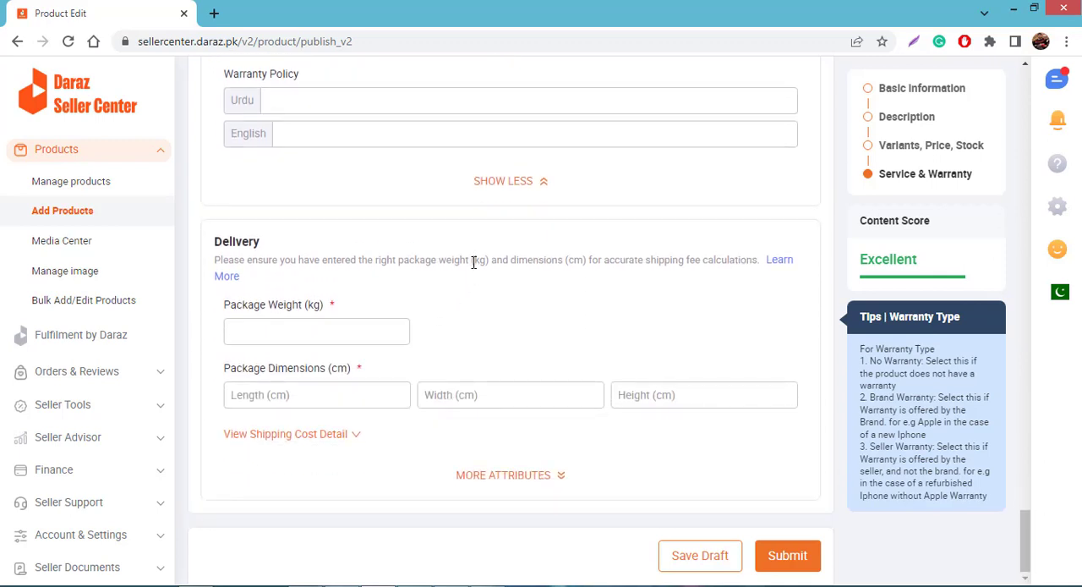
click(358, 324)
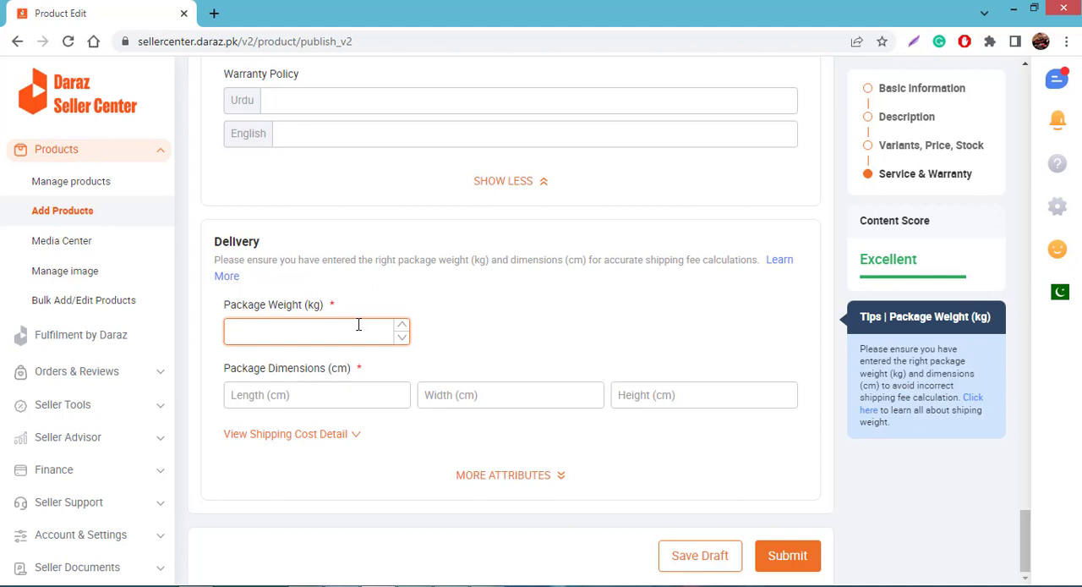
text(0.2)
Set the package dimensions to 10 cm length, 10 cm width and 5 cm height, and expand the shipping cost detail
click(341, 393)
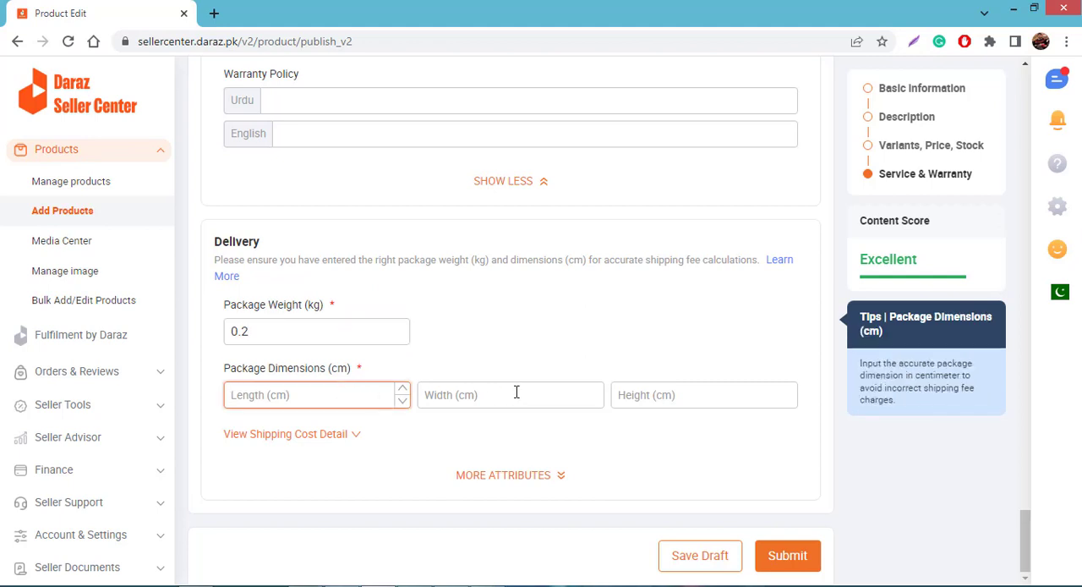
text(10)
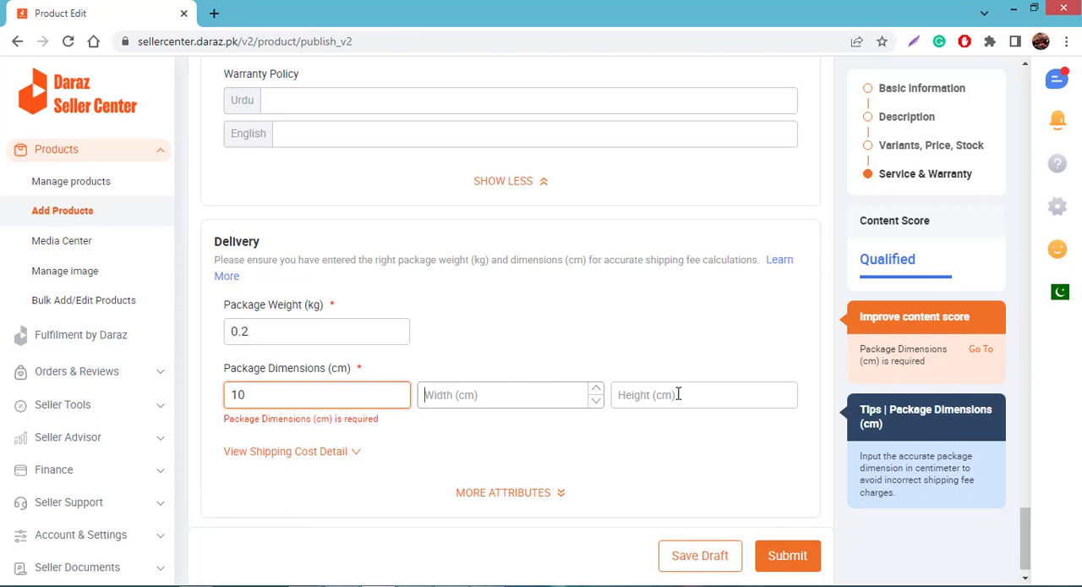
text(10)
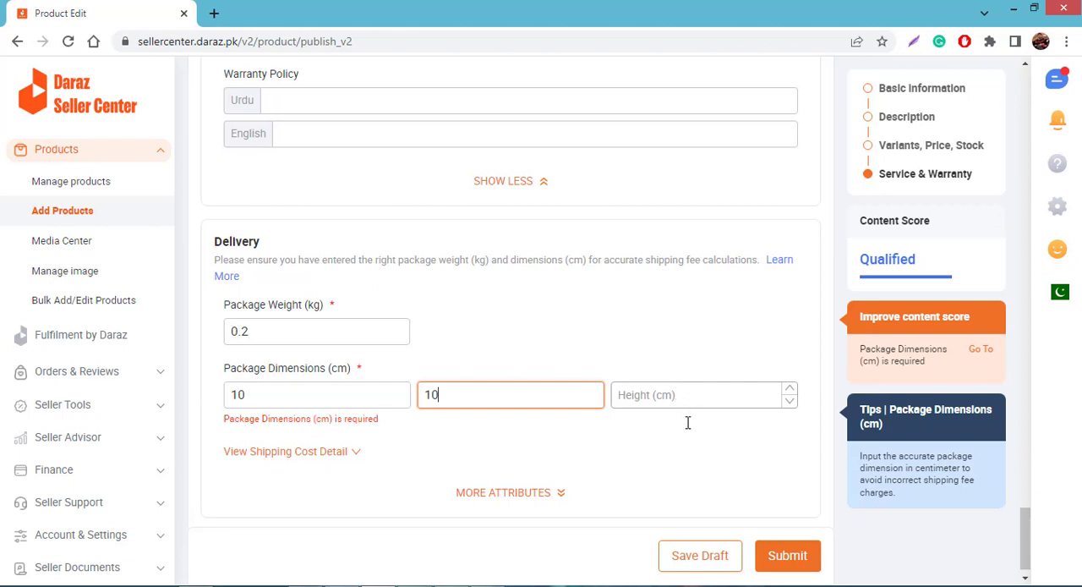
key(Tab)
text(5)
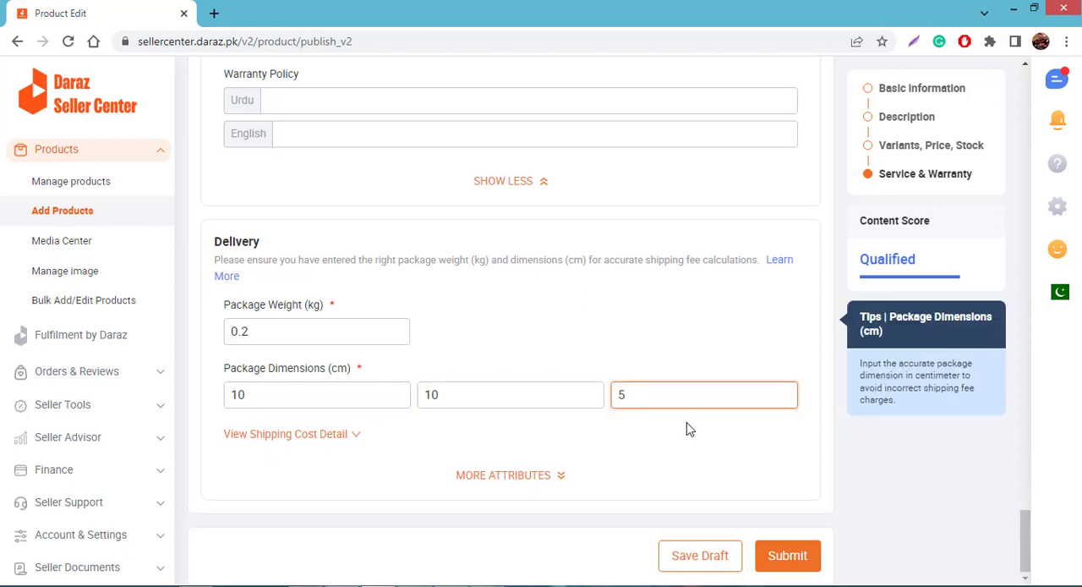
click(687, 422)
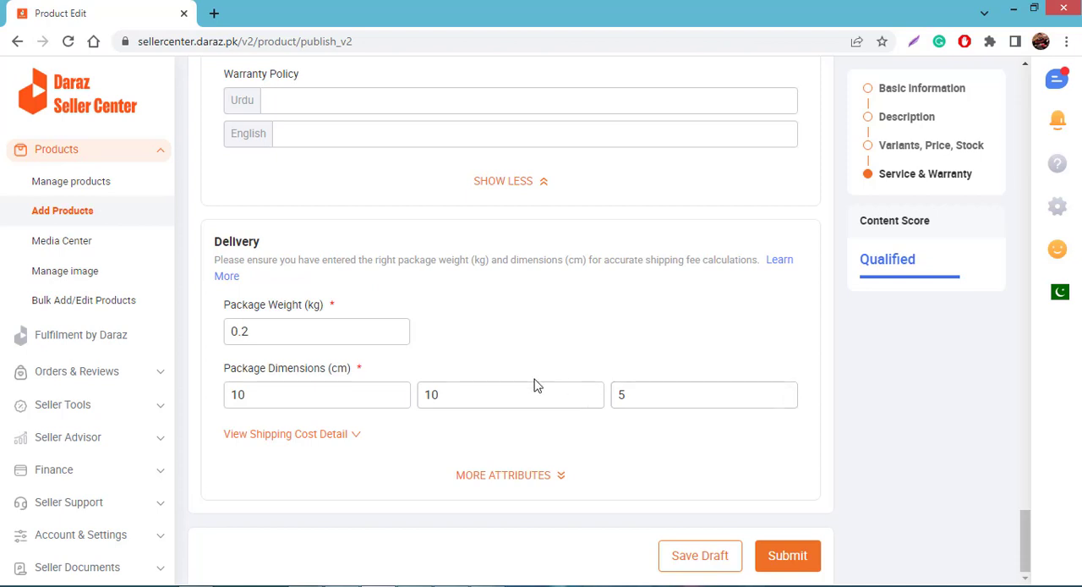
click(358, 442)
Reveal the additional delivery attributes, mark Dangerous Goods as None and submit the product listing
scroll(518, 403, down, 1)
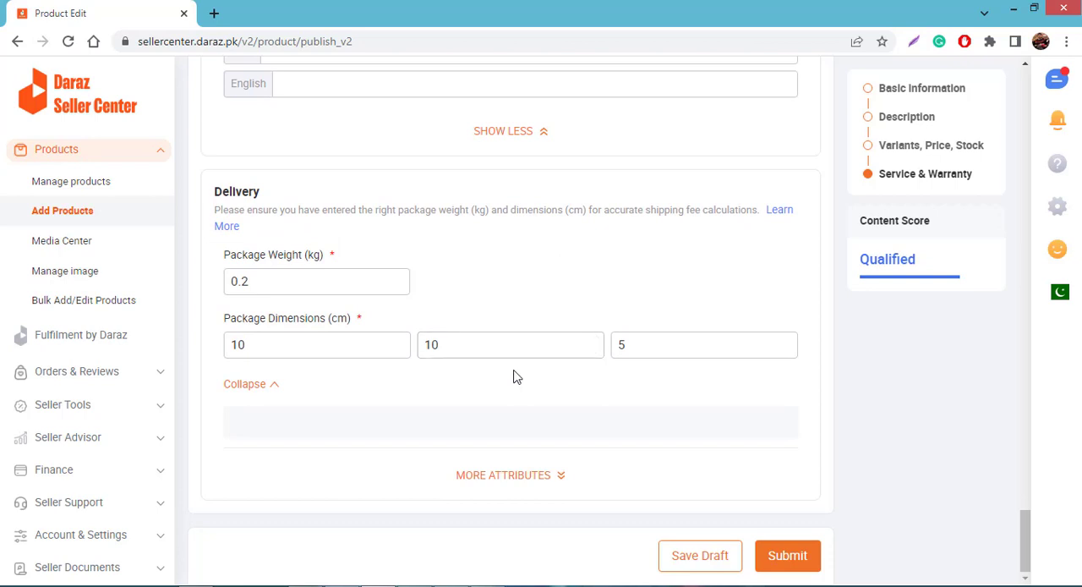
click(561, 475)
scroll(567, 478, down, 1)
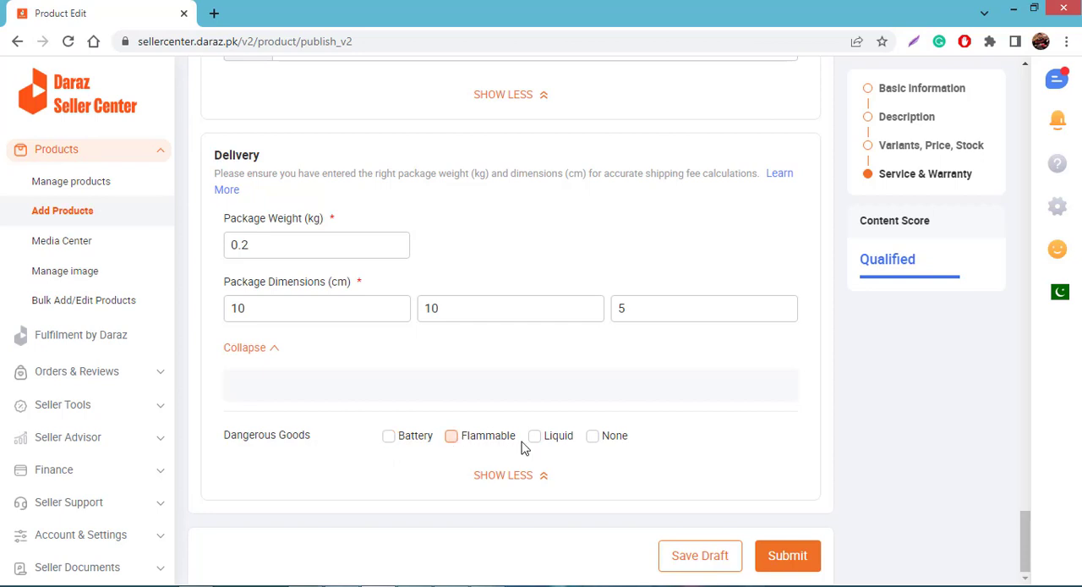
click(594, 442)
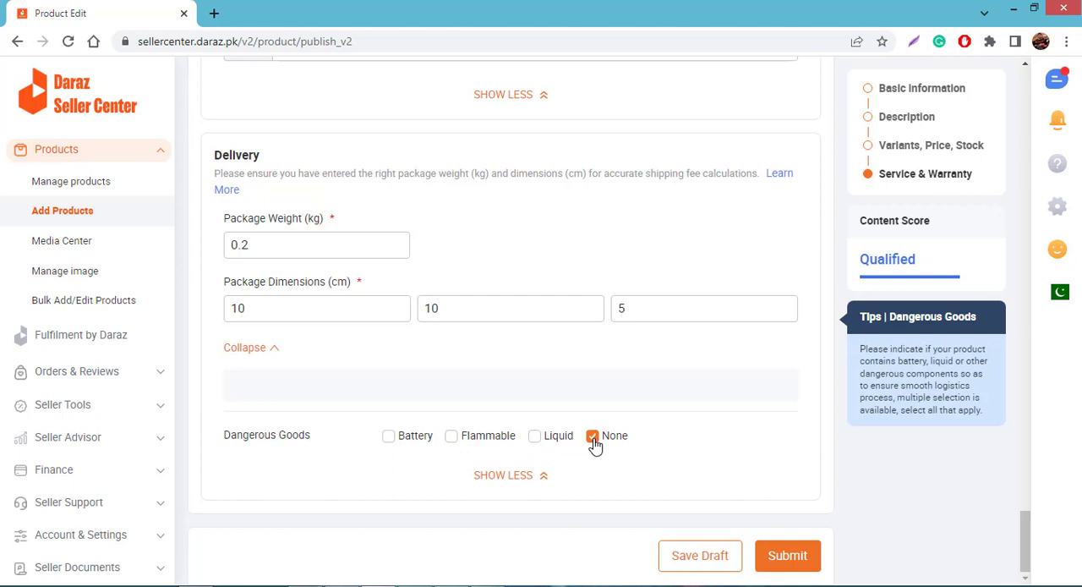
click(793, 555)
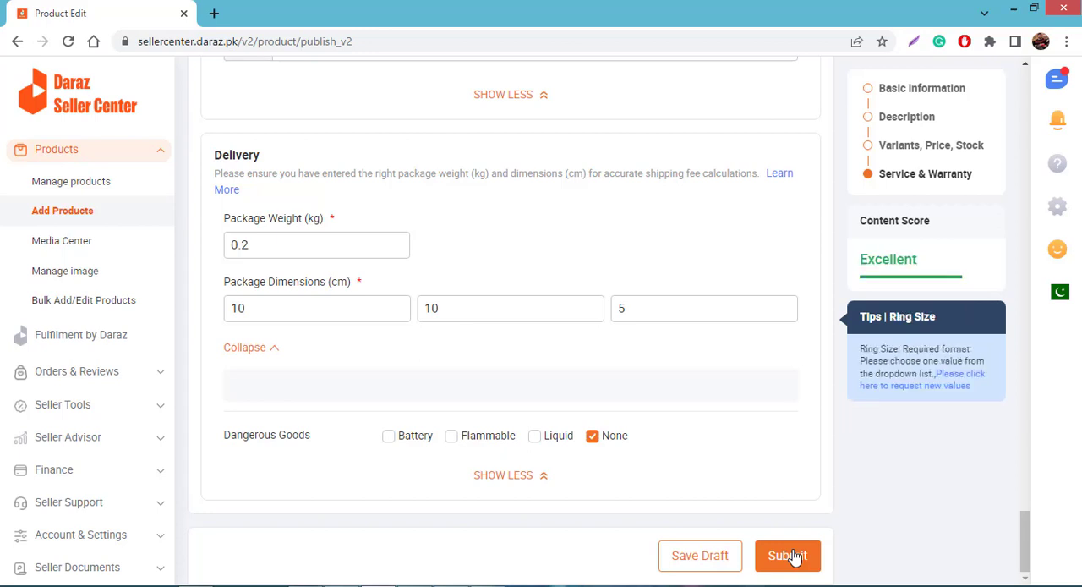